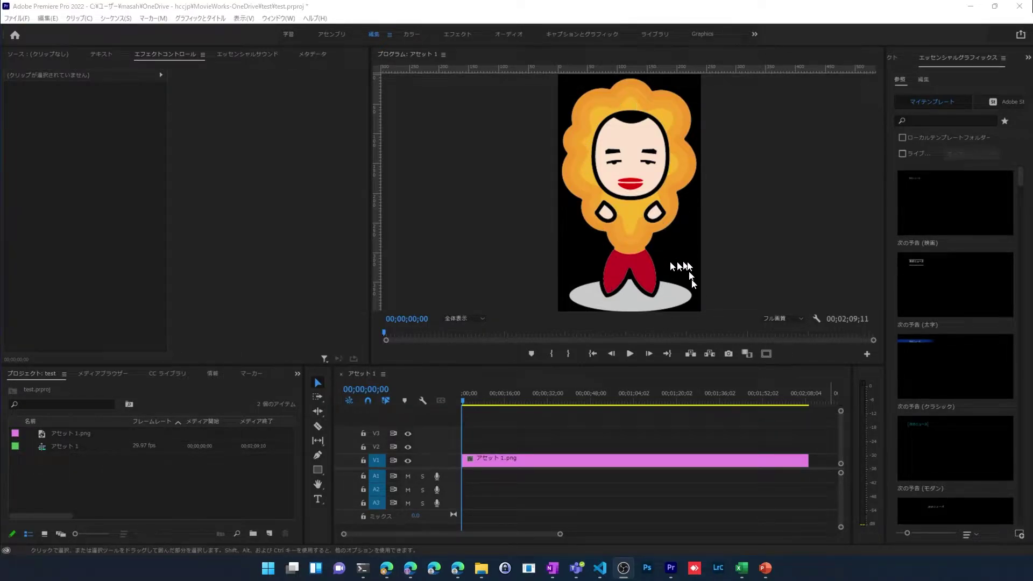
- Select the アセット 1.png character clip on track V1 to show its effect settings
{"action": "left_click", "coordinate": [517, 460]}
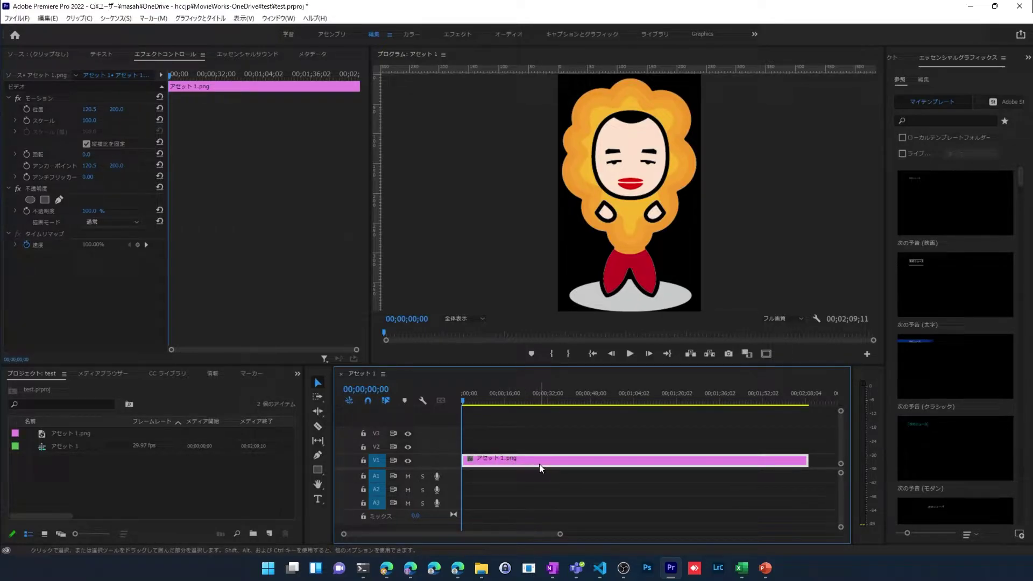
- Scrub the character's Position X to 180.5, previewing the clip along the timeline
{"action": "left_click", "coordinate": [176, 55]}
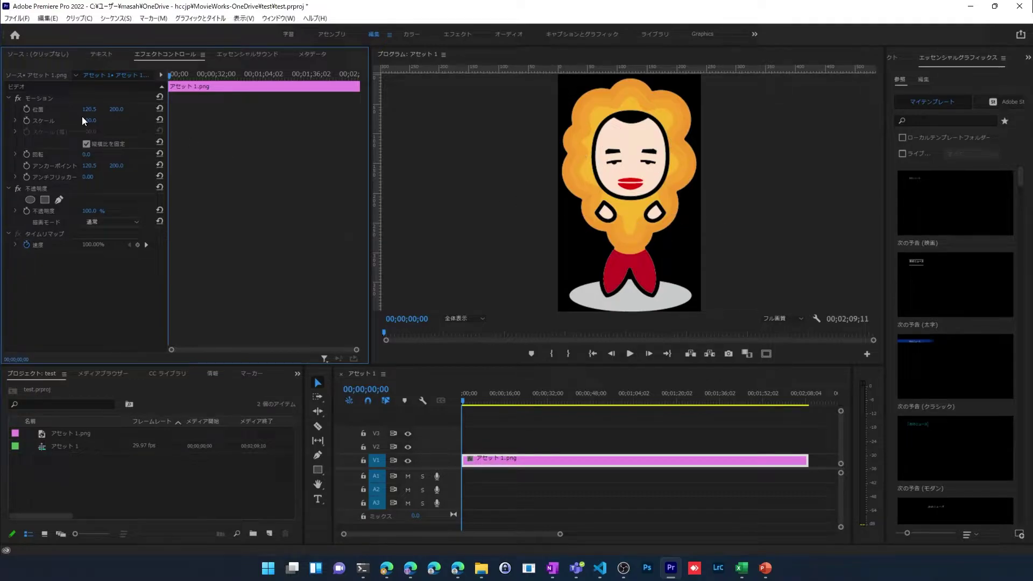
{"action": "mouse_move", "coordinate": [89, 109]}
{"action": "left_mouse_down"}
{"action": "mouse_move", "coordinate": [22, 108]}
{"action": "mouse_move", "coordinate": [122, 109]}
{"action": "mouse_move", "coordinate": [50, 109]}
{"action": "left_mouse_up"}
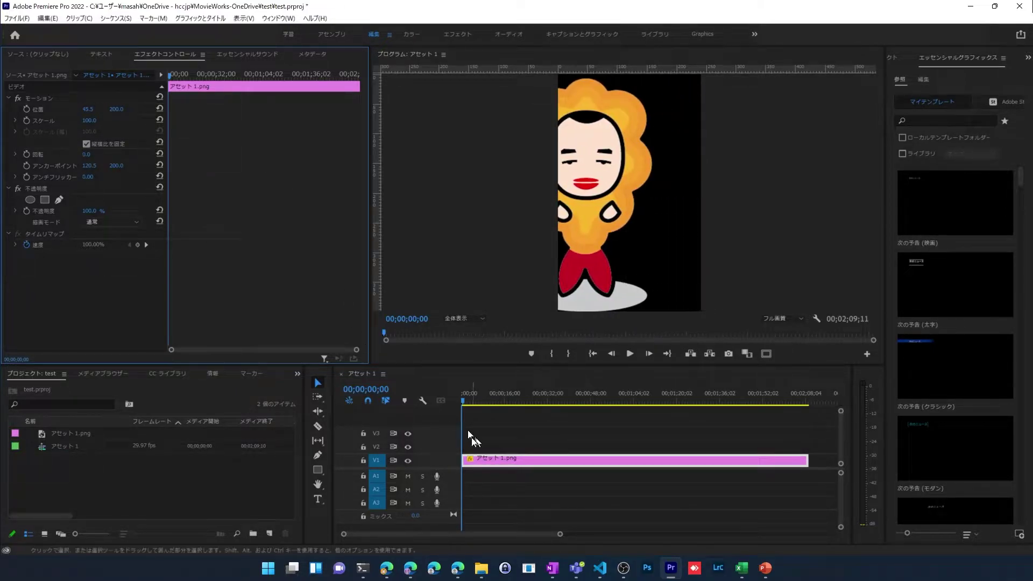
{"action": "left_click_drag", "start_coordinate": [462, 404], "coordinate": [698, 405]}
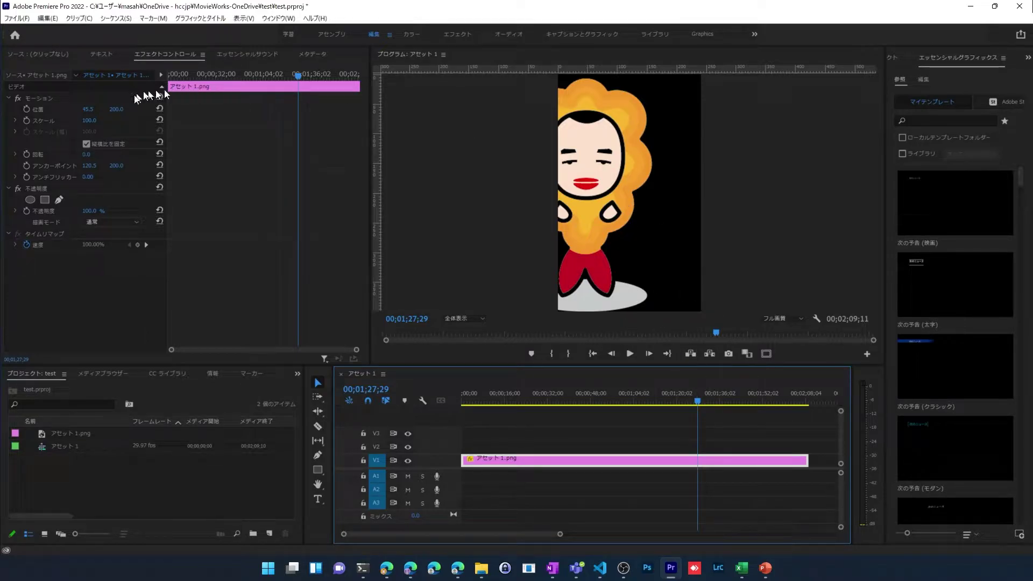
{"action": "left_click_drag", "start_coordinate": [87, 109], "coordinate": [160, 109]}
{"action": "left_click", "coordinate": [699, 402]}
{"action": "mouse_move", "coordinate": [699, 401]}
{"action": "left_mouse_down"}
{"action": "mouse_move", "coordinate": [740, 404]}
{"action": "mouse_move", "coordinate": [593, 401]}
{"action": "left_mouse_up"}
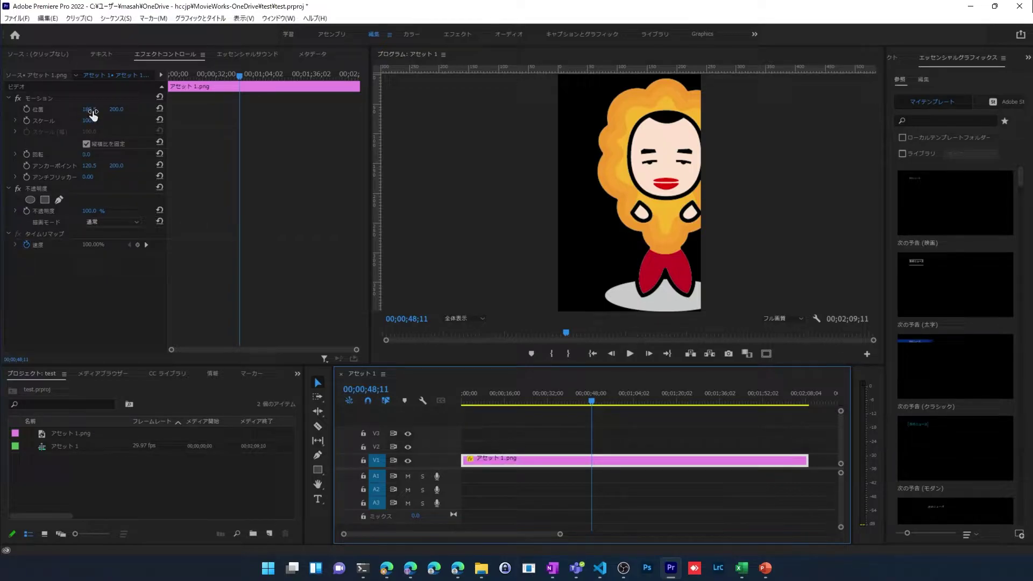
{"action": "left_click", "coordinate": [28, 112]}
- Start Position keyframes at 00;00;48;11 and move the character right at 00;01;04;18
{"action": "left_click", "coordinate": [28, 109]}
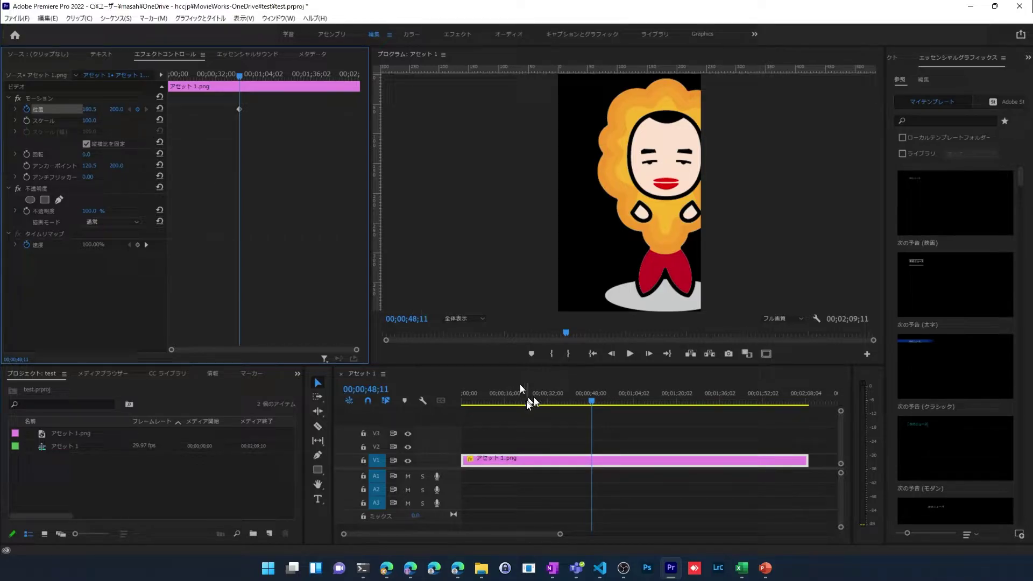
{"action": "left_click_drag", "start_coordinate": [592, 401], "coordinate": [635, 403]}
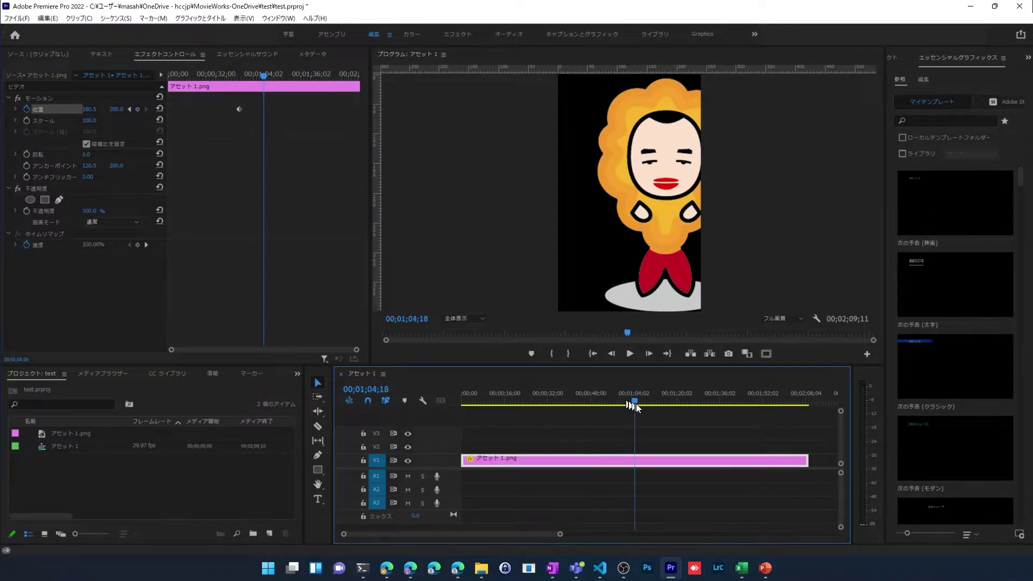
{"action": "left_click_drag", "start_coordinate": [90, 109], "coordinate": [131, 110]}
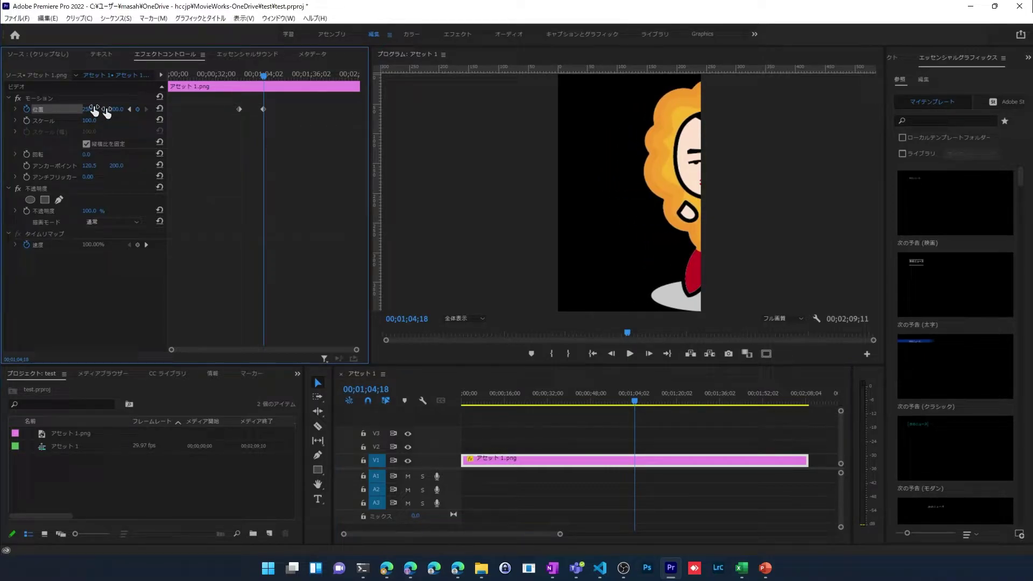
{"action": "left_click", "coordinate": [633, 404]}
{"action": "mouse_move", "coordinate": [633, 403]}
{"action": "left_mouse_down"}
{"action": "mouse_move", "coordinate": [640, 413]}
{"action": "mouse_move", "coordinate": [594, 412]}
{"action": "mouse_move", "coordinate": [604, 412]}
{"action": "left_mouse_up"}
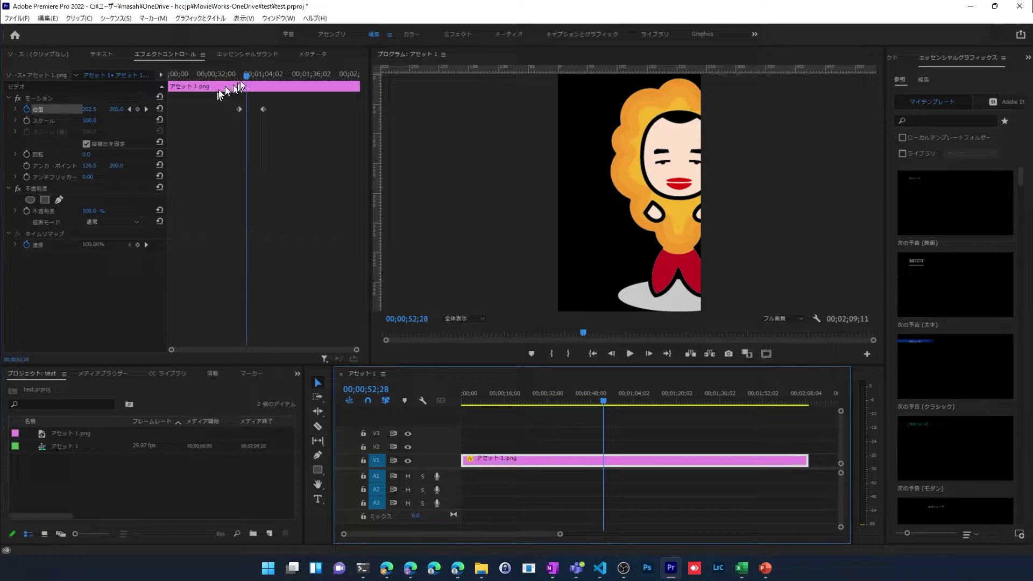
- Push the character left at 00;00;56;03 and lower it to Y 330 at 00;01;18;19
{"action": "left_click_drag", "start_coordinate": [245, 76], "coordinate": [251, 77]}
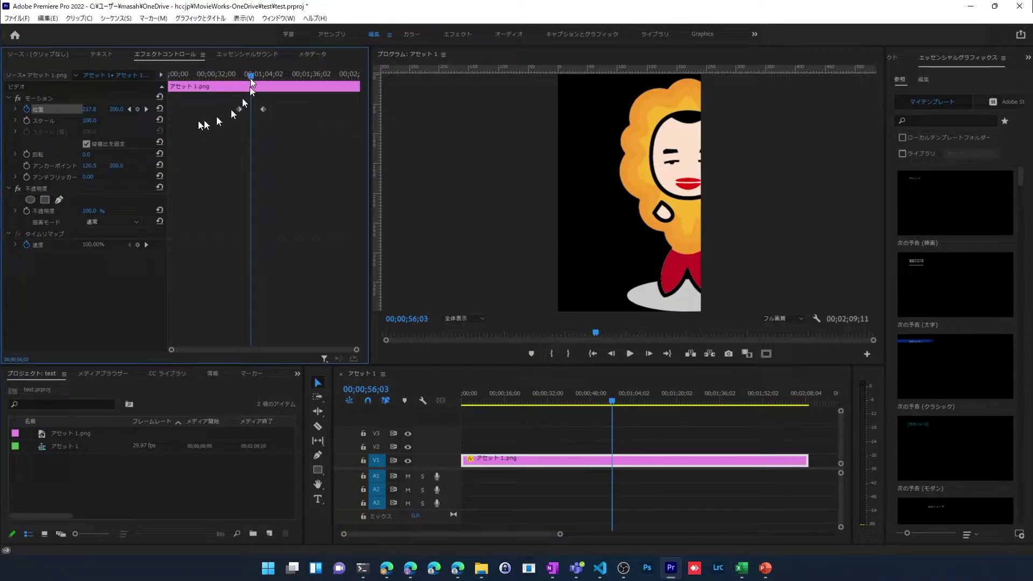
{"action": "left_click", "coordinate": [137, 109]}
{"action": "left_click_drag", "start_coordinate": [89, 109], "coordinate": [54, 109]}
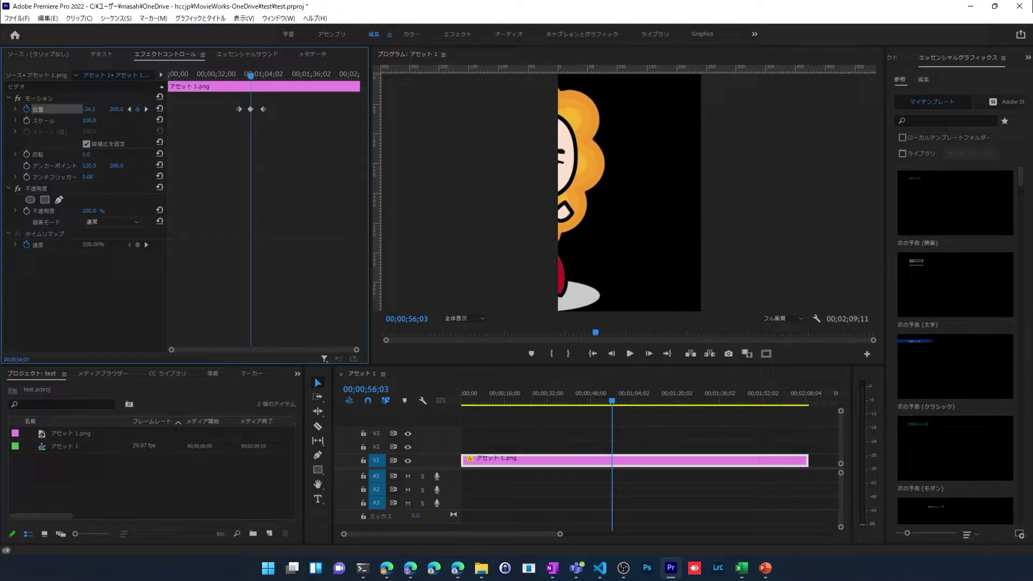
{"action": "left_click_drag", "start_coordinate": [251, 76], "coordinate": [285, 76]}
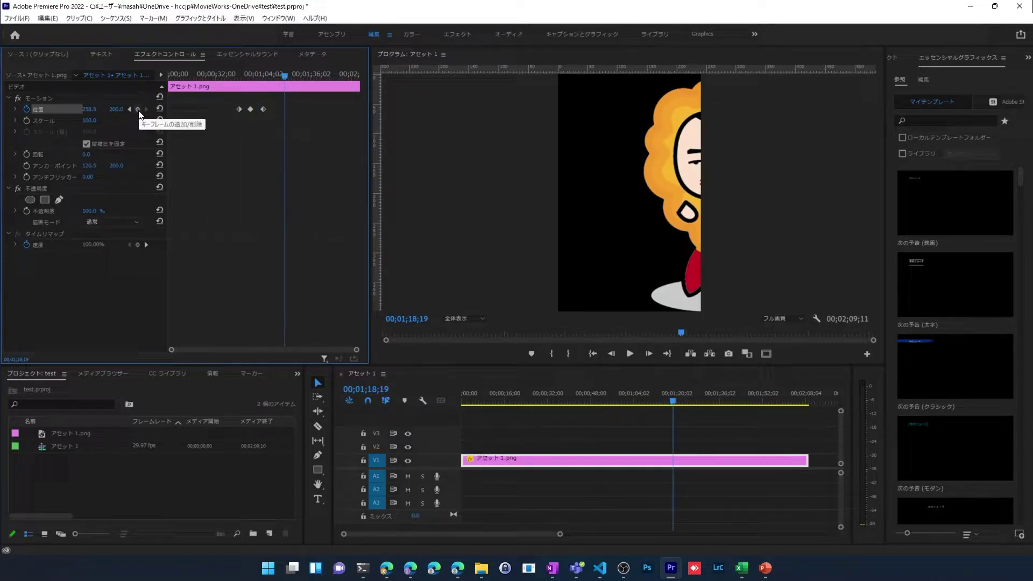
{"action": "left_click_drag", "start_coordinate": [116, 109], "coordinate": [199, 110]}
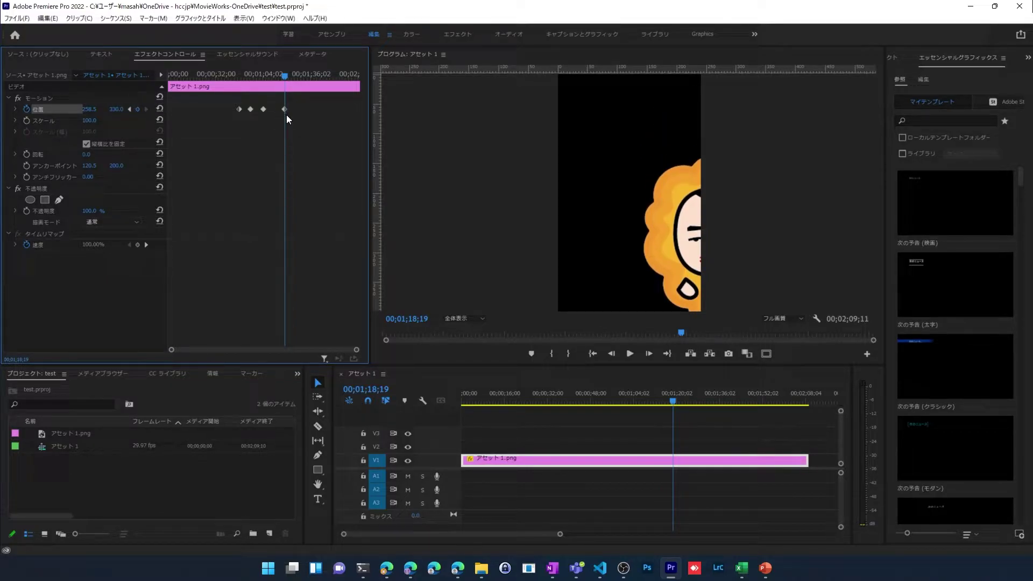
- Review the keyframed motion from about 00;00;52 through 00;01;18;29
{"action": "left_click", "coordinate": [239, 109]}
{"action": "mouse_move", "coordinate": [282, 79]}
{"action": "left_mouse_down"}
{"action": "mouse_move", "coordinate": [247, 82]}
{"action": "mouse_move", "coordinate": [264, 82]}
{"action": "left_mouse_up"}
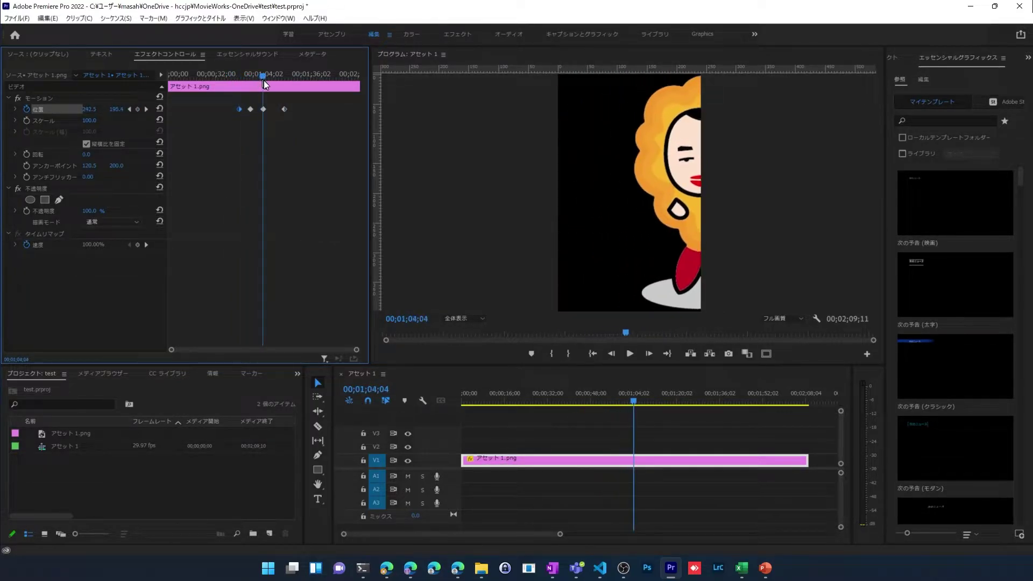
{"action": "left_click_drag", "start_coordinate": [263, 81], "coordinate": [287, 87]}
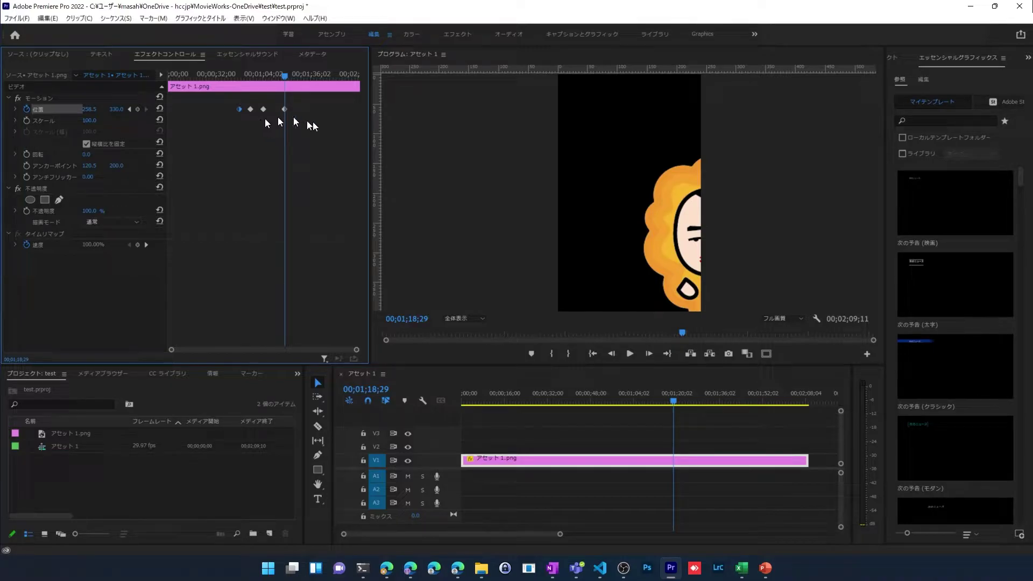
{"action": "left_click", "coordinate": [581, 463]}
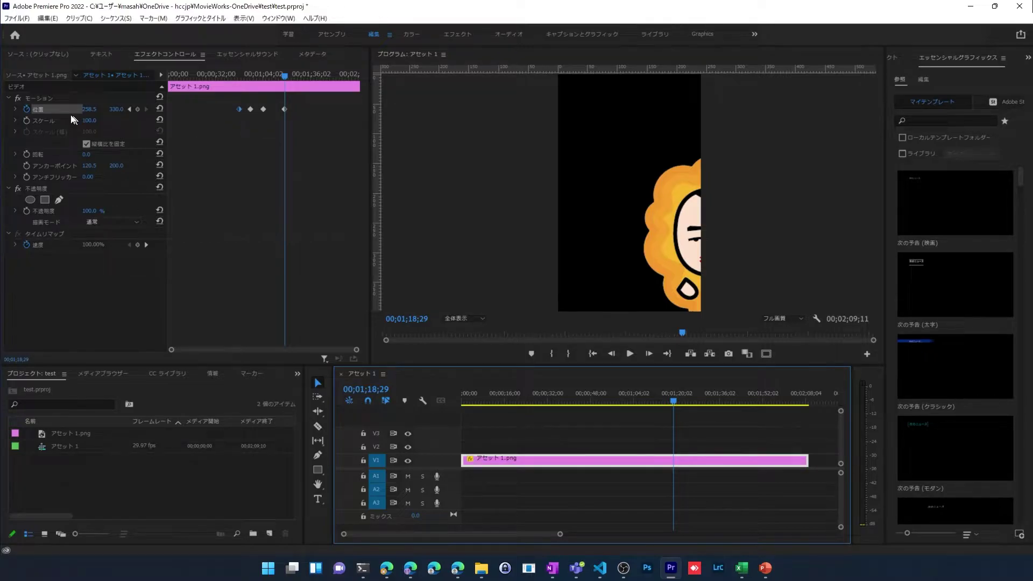
- Enable Scale and Rotation keyframing and tilt the character by raising its rotation
{"action": "left_click", "coordinate": [27, 120]}
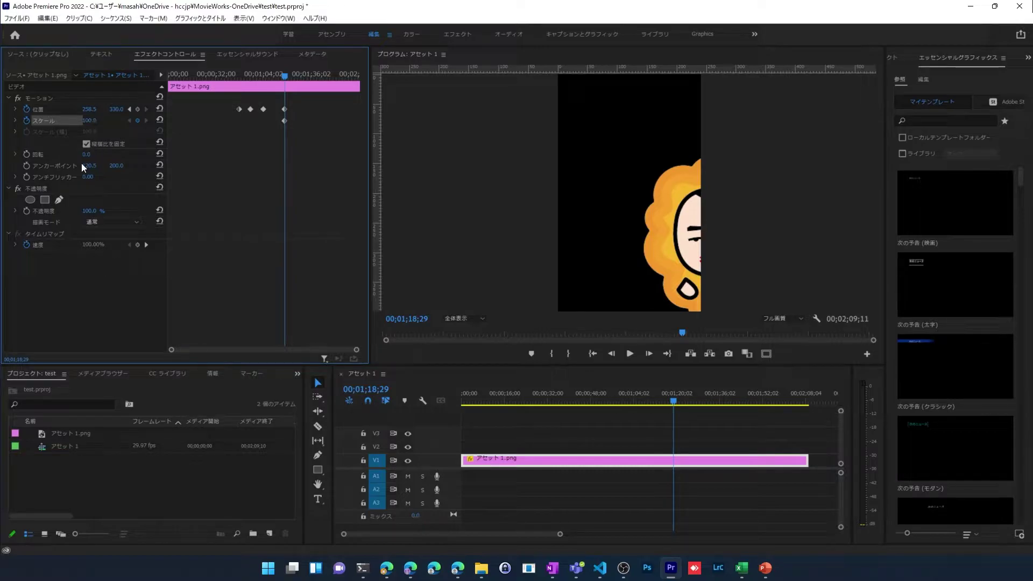
{"action": "left_click", "coordinate": [27, 154]}
{"action": "left_click_drag", "start_coordinate": [32, 154], "coordinate": [52, 153]}
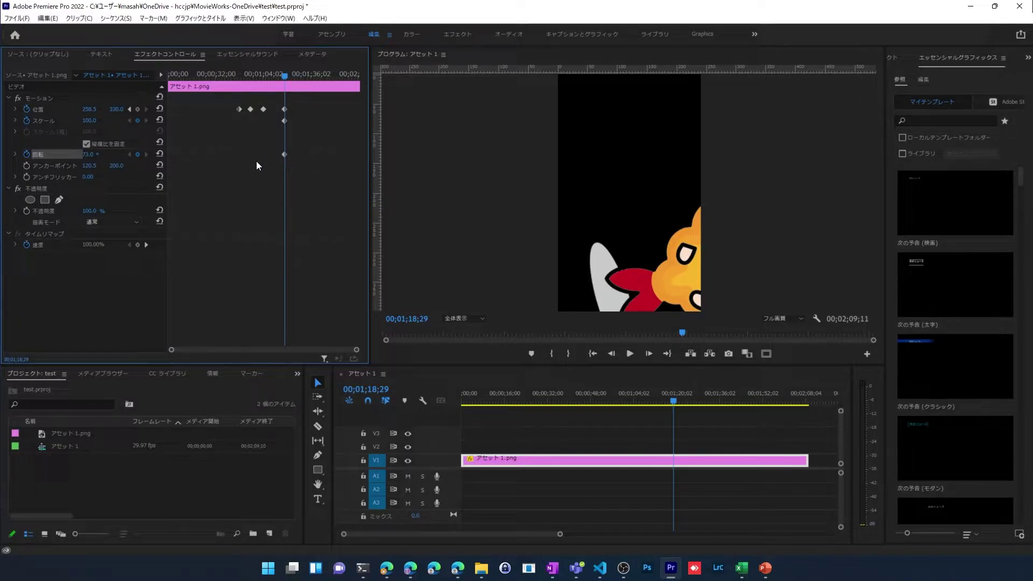
- Turn off Rotation, Scale and Position animation, confirming deletion of their keyframes
{"action": "left_click", "coordinate": [27, 154]}
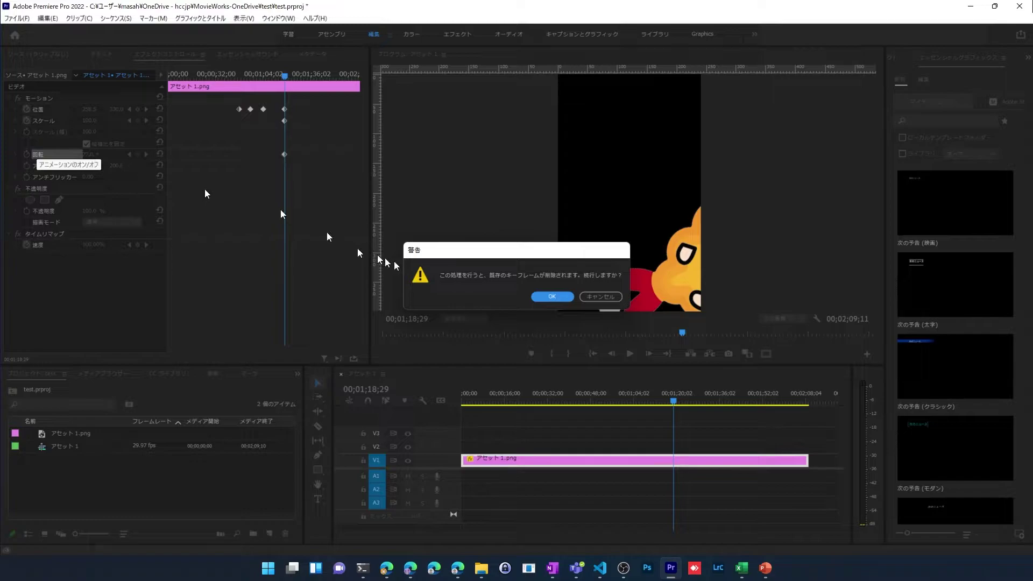
{"action": "left_click", "coordinate": [551, 297]}
{"action": "left_click", "coordinate": [26, 120]}
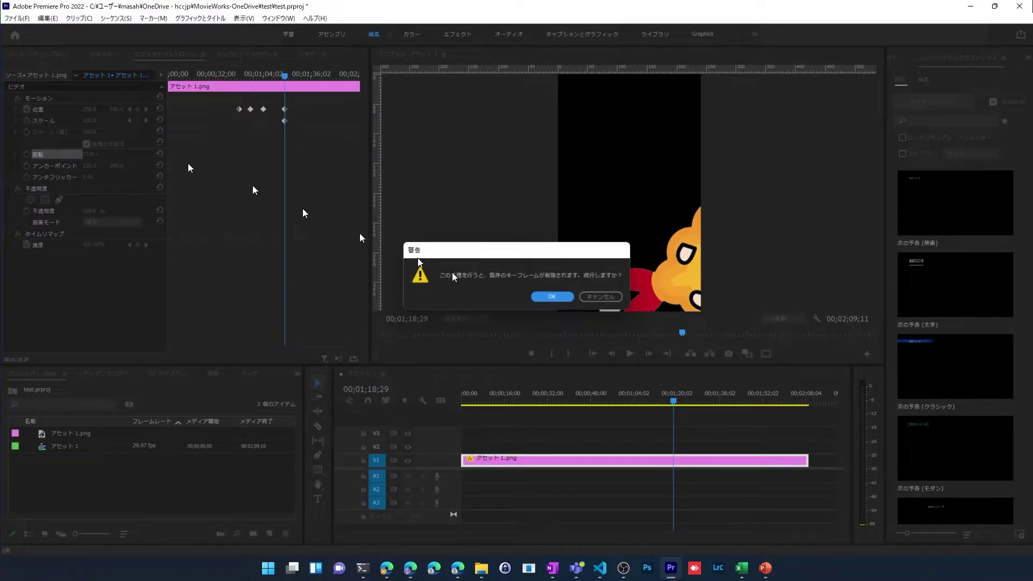
{"action": "left_click", "coordinate": [551, 296]}
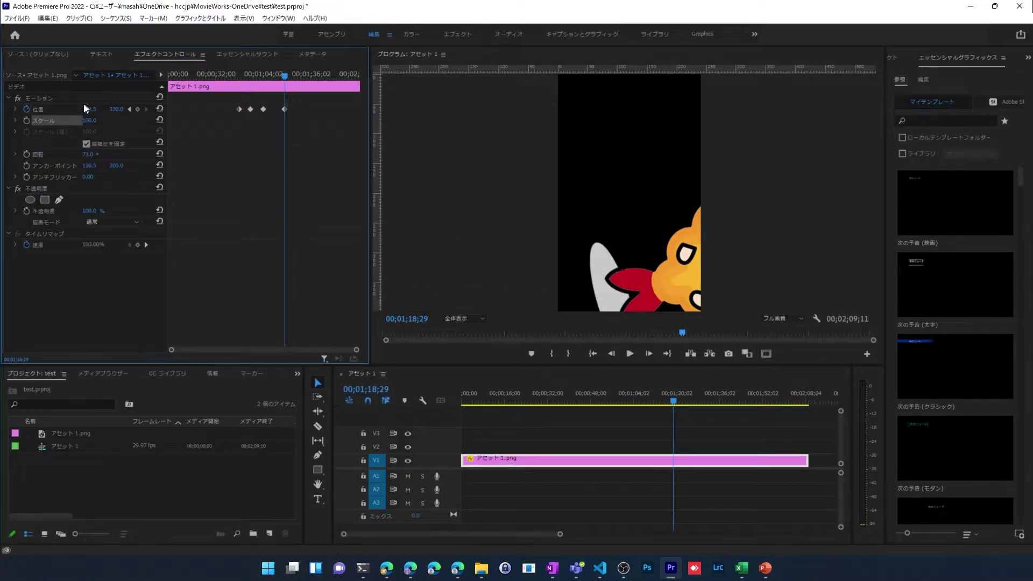
{"action": "left_click", "coordinate": [26, 108]}
{"action": "left_click", "coordinate": [550, 296]}
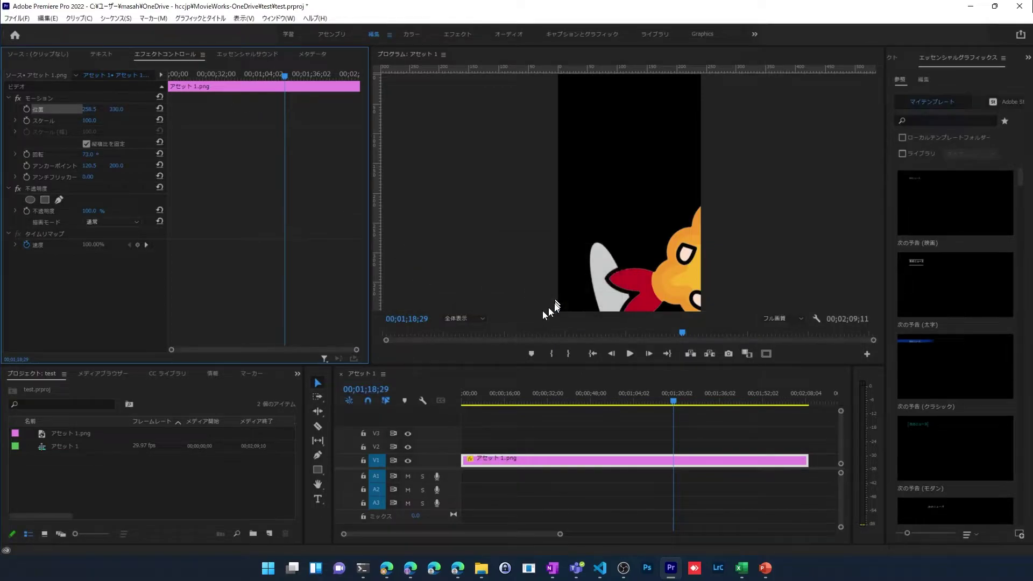
{"action": "left_click", "coordinate": [673, 401]}
- At 00;00;26;29, try a 100° rotation, then reset the character's rotation to 0°
{"action": "left_click_drag", "start_coordinate": [676, 400], "coordinate": [533, 401]}
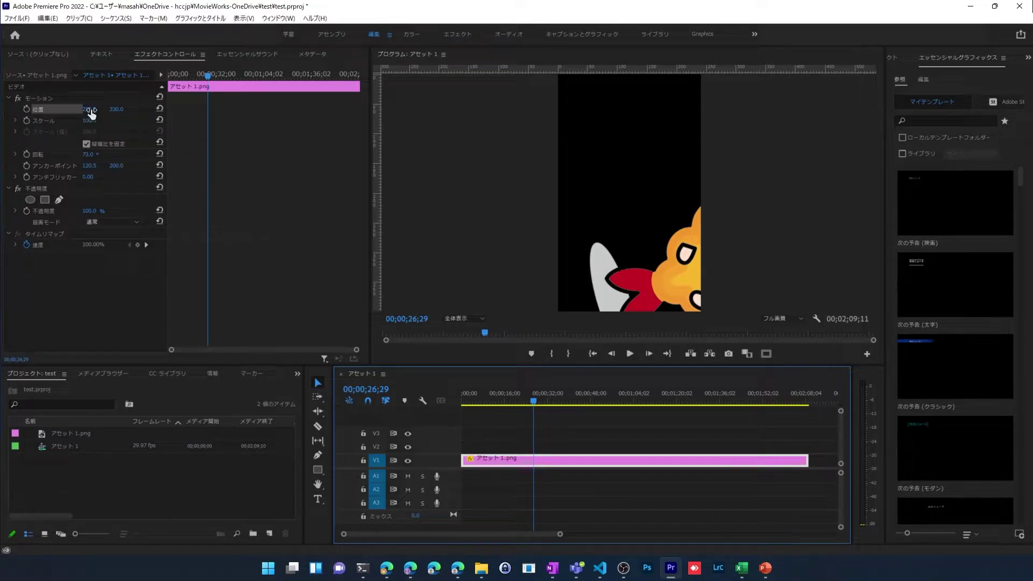
{"action": "left_click_drag", "start_coordinate": [92, 113], "coordinate": [107, 113]}
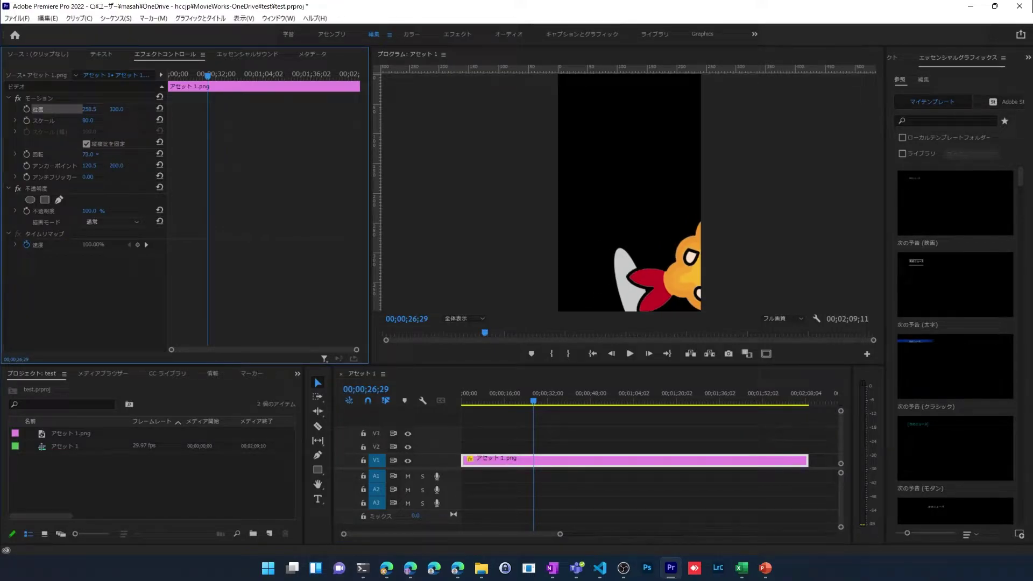
{"action": "left_click", "coordinate": [88, 155]}
{"action": "type", "text": "100"}
{"action": "key", "text": "Return"}
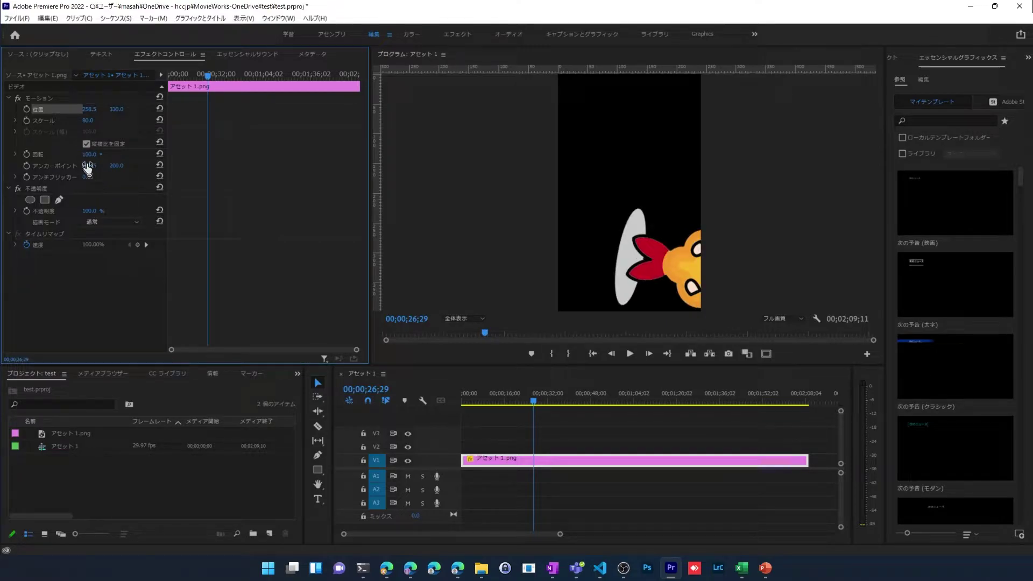
{"action": "left_click", "coordinate": [89, 155]}
{"action": "type", "text": "0"}
{"action": "key", "text": "Return"}
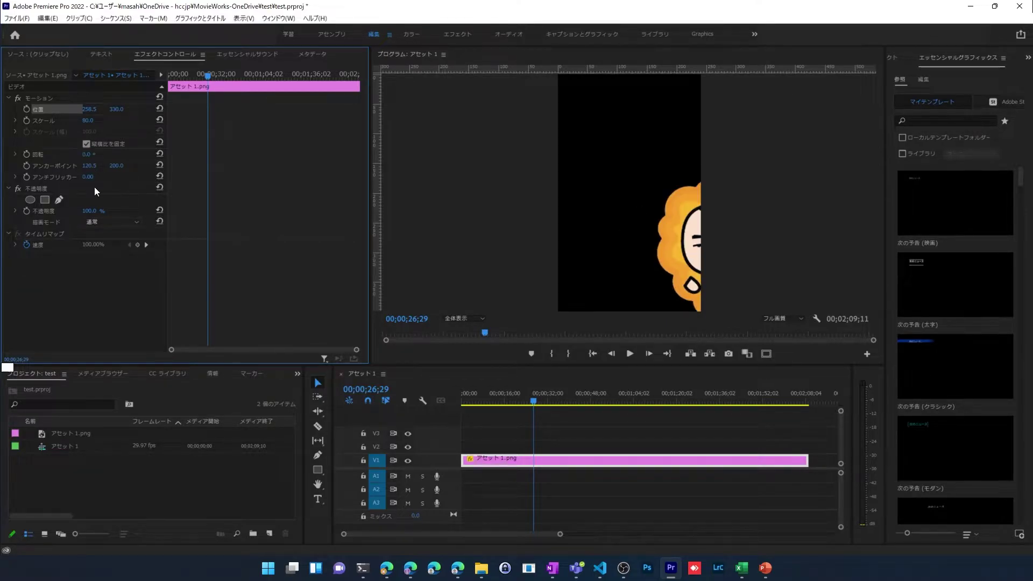
- Slide the character toward the left edge, then enable Position keyframing at 00;00;00;00
{"action": "left_click_drag", "start_coordinate": [89, 109], "coordinate": [5, 109]}
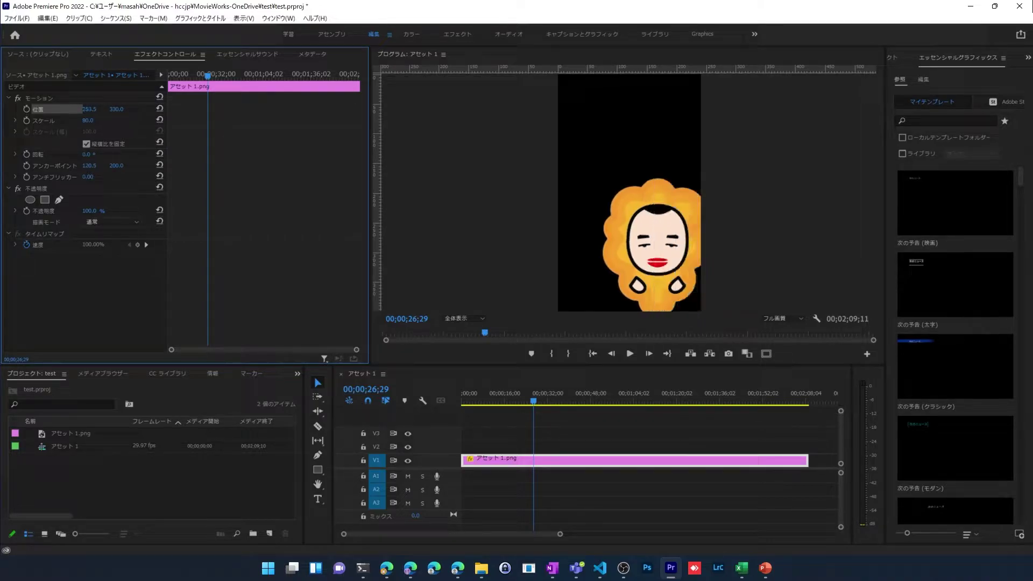
{"action": "mouse_move", "coordinate": [89, 109]}
{"action": "left_mouse_down"}
{"action": "mouse_move", "coordinate": [133, 122]}
{"action": "mouse_move", "coordinate": [115, 144]}
{"action": "left_mouse_up"}
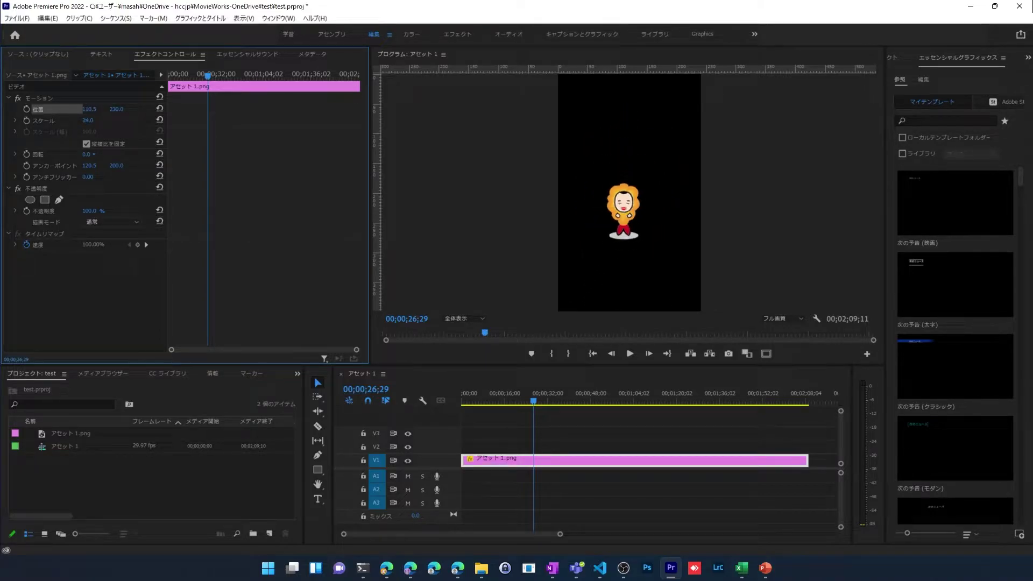
{"action": "left_click_drag", "start_coordinate": [88, 109], "coordinate": [72, 109]}
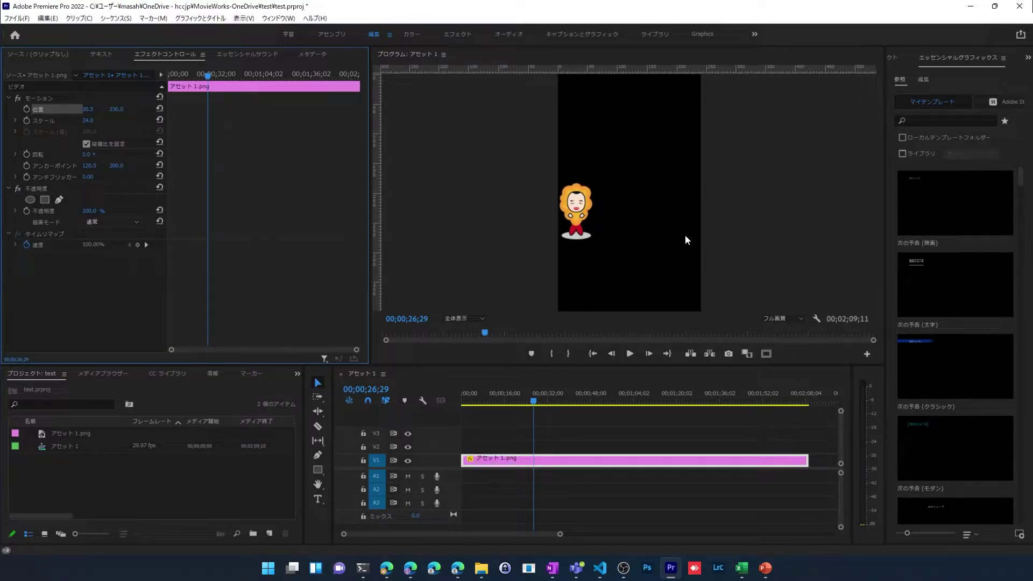
{"action": "left_click", "coordinate": [594, 354]}
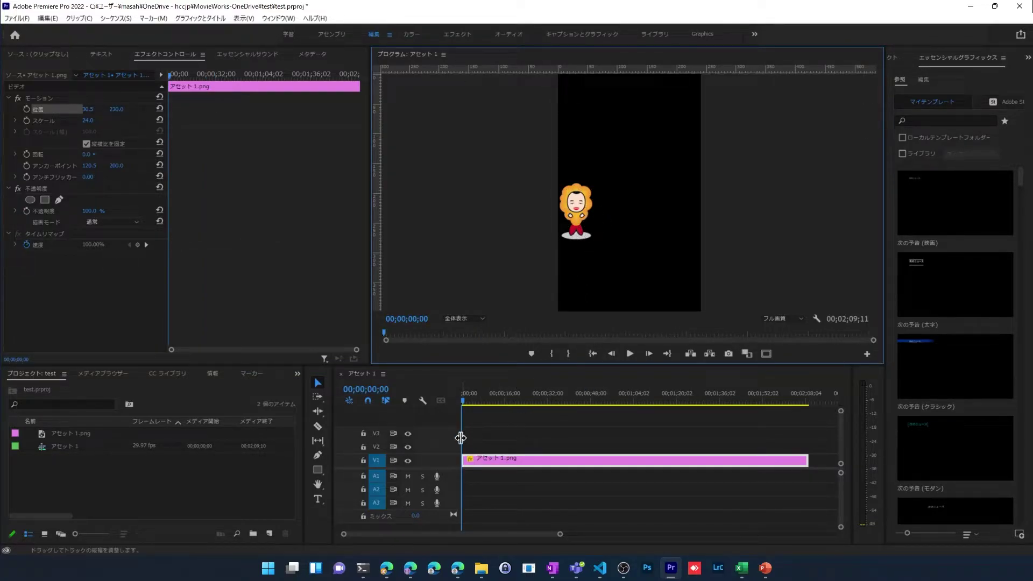
{"action": "left_click", "coordinate": [30, 112]}
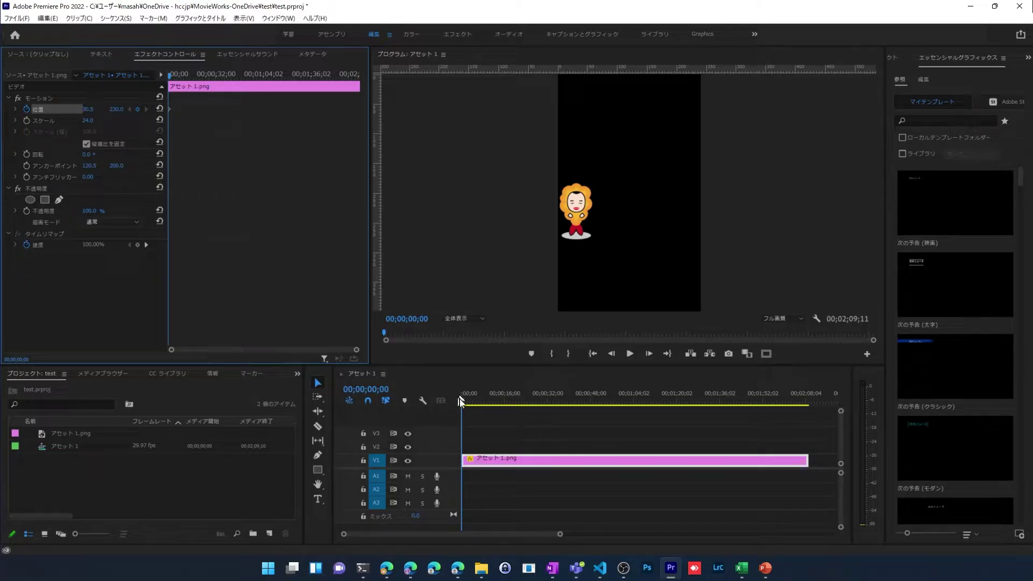
- Add a Position keyframe at 00;00;33;05 moving the character right to X 208.5
{"action": "left_click_drag", "start_coordinate": [463, 401], "coordinate": [552, 402]}
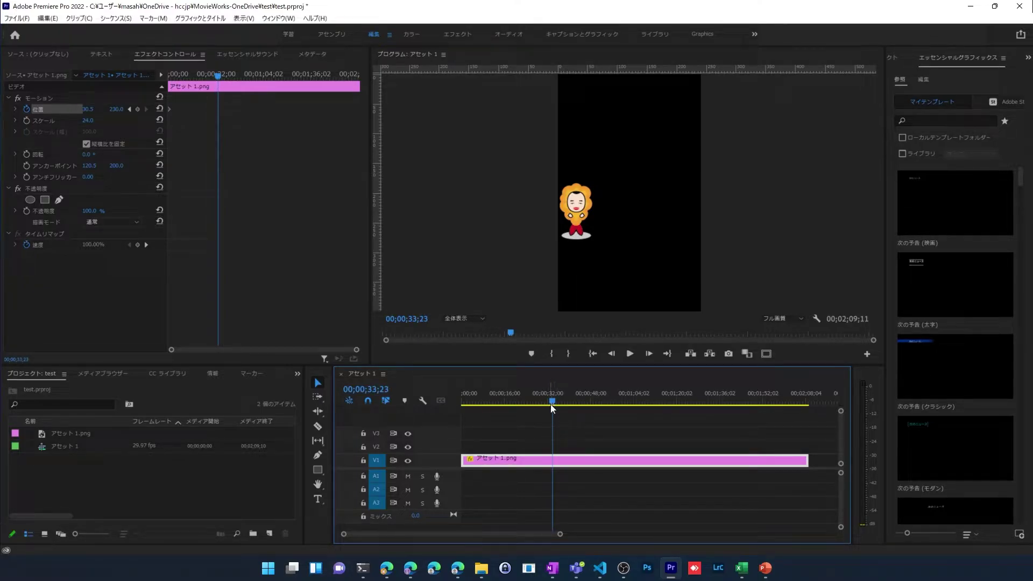
{"action": "left_click_drag", "start_coordinate": [552, 402], "coordinate": [548, 403]}
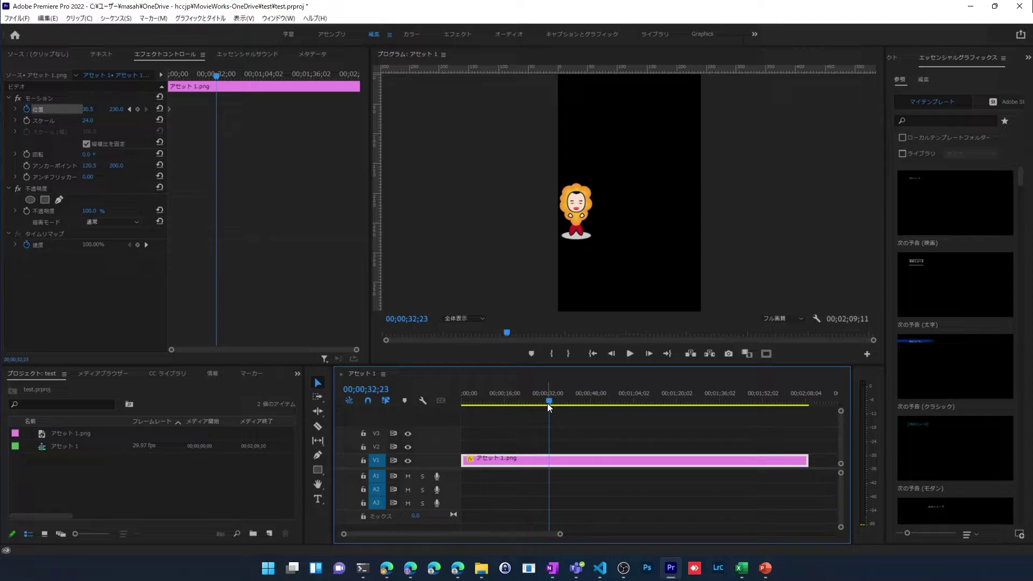
{"action": "left_click_drag", "start_coordinate": [548, 403], "coordinate": [549, 403]}
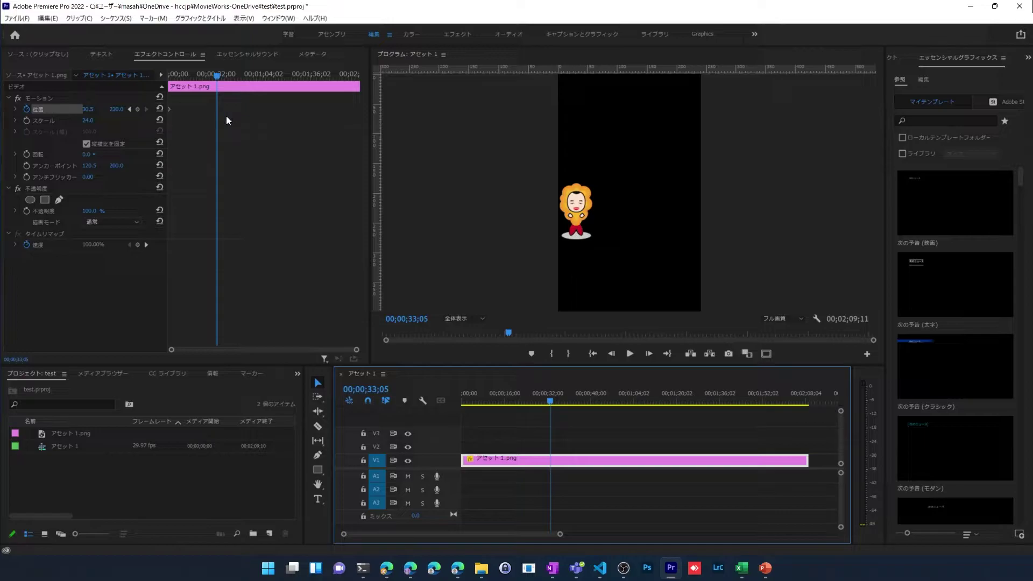
{"action": "left_click", "coordinate": [138, 109]}
{"action": "left_click_drag", "start_coordinate": [89, 109], "coordinate": [186, 110]}
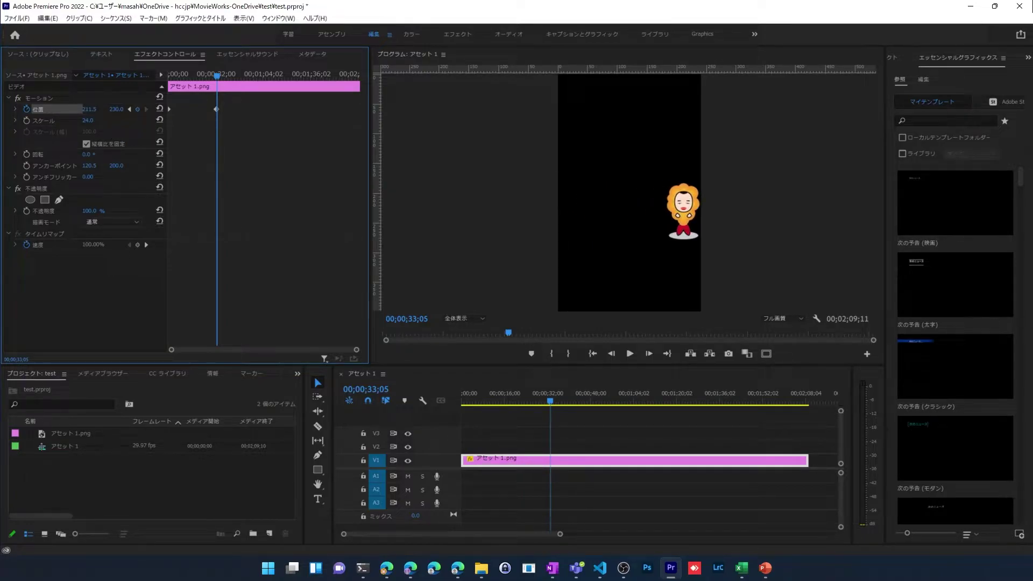
{"action": "key", "text": "ctrl+z"}
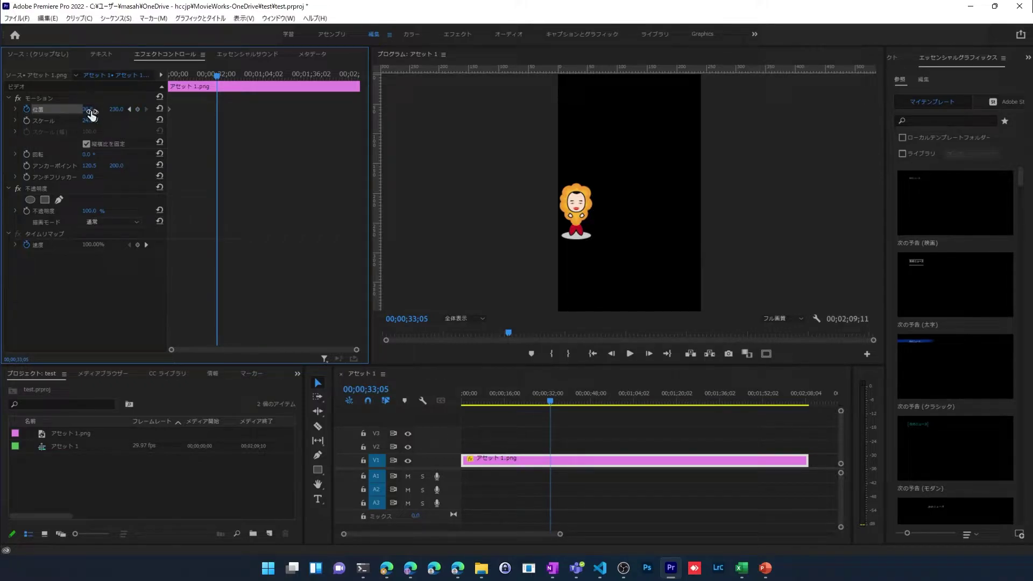
{"action": "left_click_drag", "start_coordinate": [90, 114], "coordinate": [97, 114]}
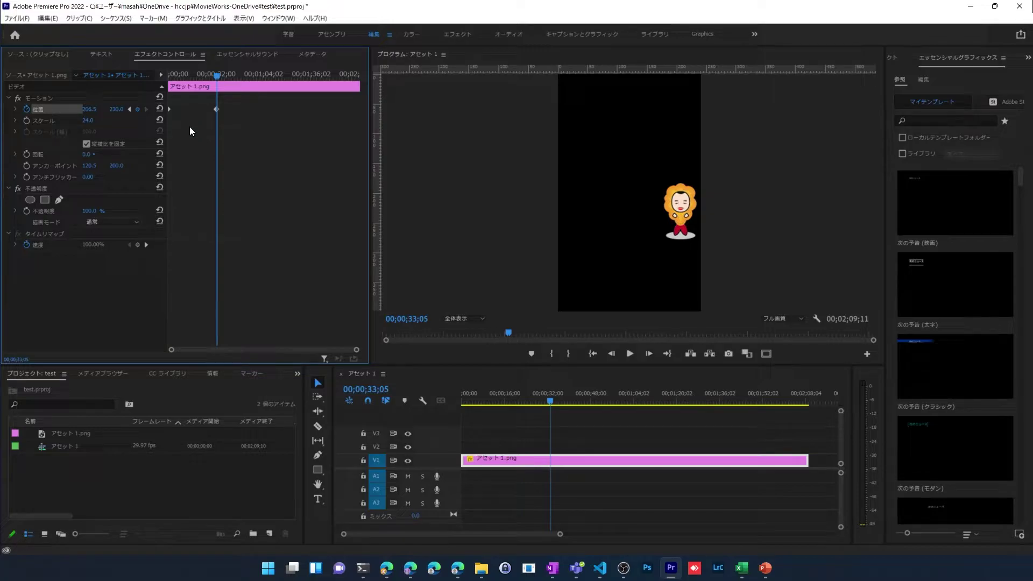
{"action": "mouse_move", "coordinate": [217, 76]}
{"action": "left_mouse_down"}
{"action": "mouse_move", "coordinate": [171, 79]}
{"action": "mouse_move", "coordinate": [202, 88]}
{"action": "mouse_move", "coordinate": [171, 94]}
{"action": "mouse_move", "coordinate": [169, 85]}
{"action": "left_mouse_up"}
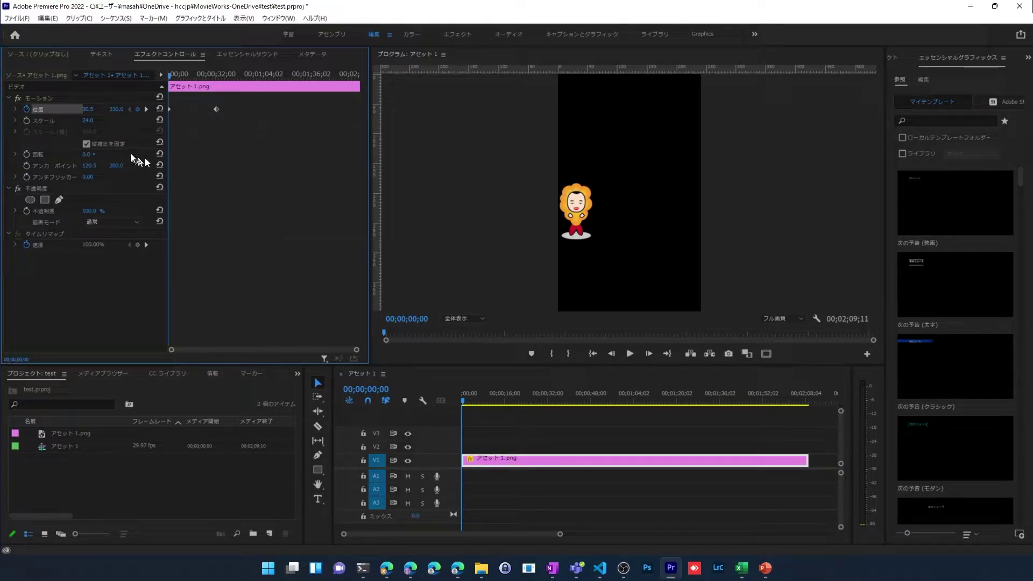
- Widen the property column and step through the Position keyframes back to the first
{"action": "left_click", "coordinate": [146, 109]}
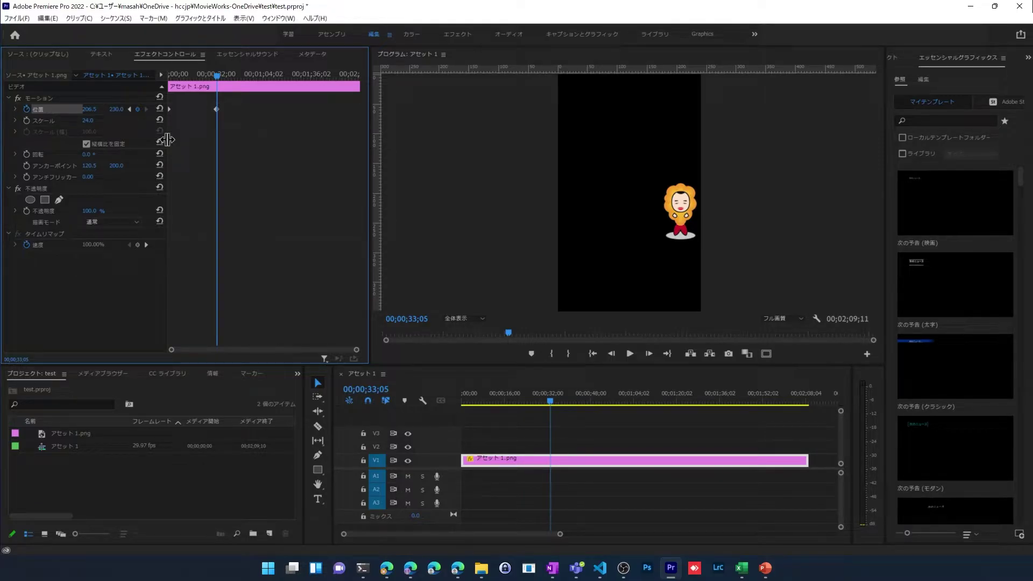
{"action": "left_click_drag", "start_coordinate": [167, 140], "coordinate": [225, 141]}
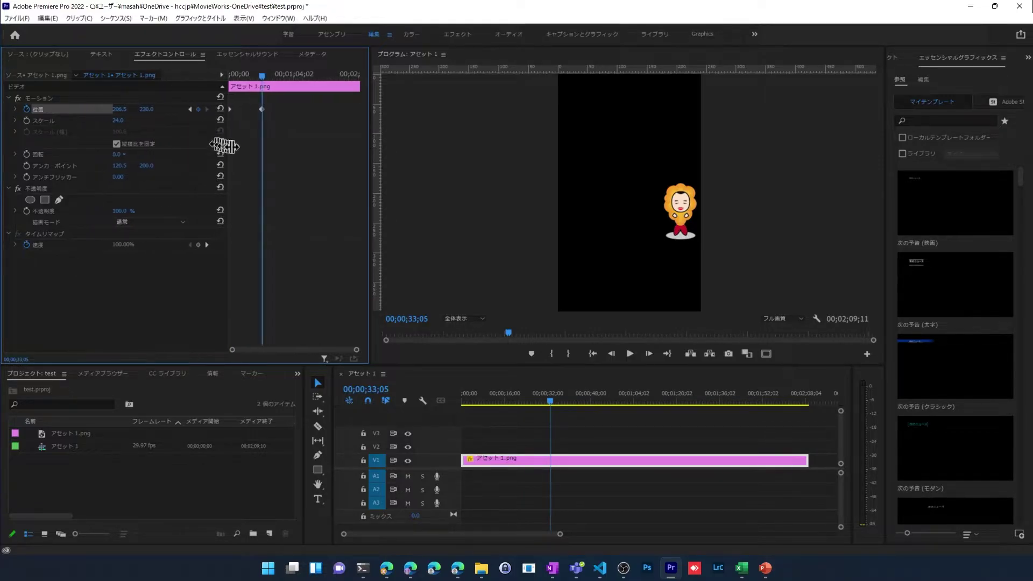
{"action": "left_click", "coordinate": [186, 109]}
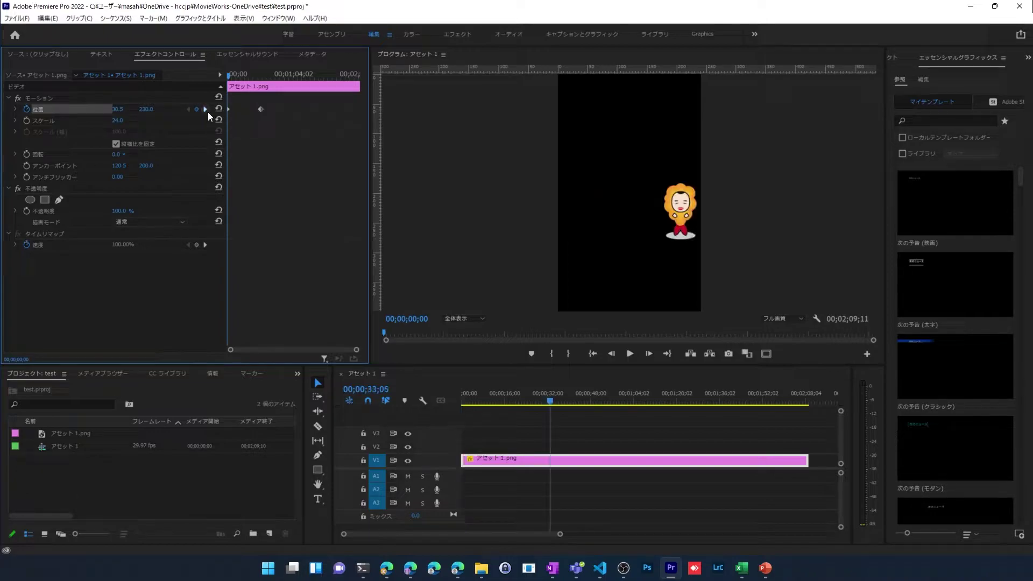
{"action": "left_click", "coordinate": [206, 109]}
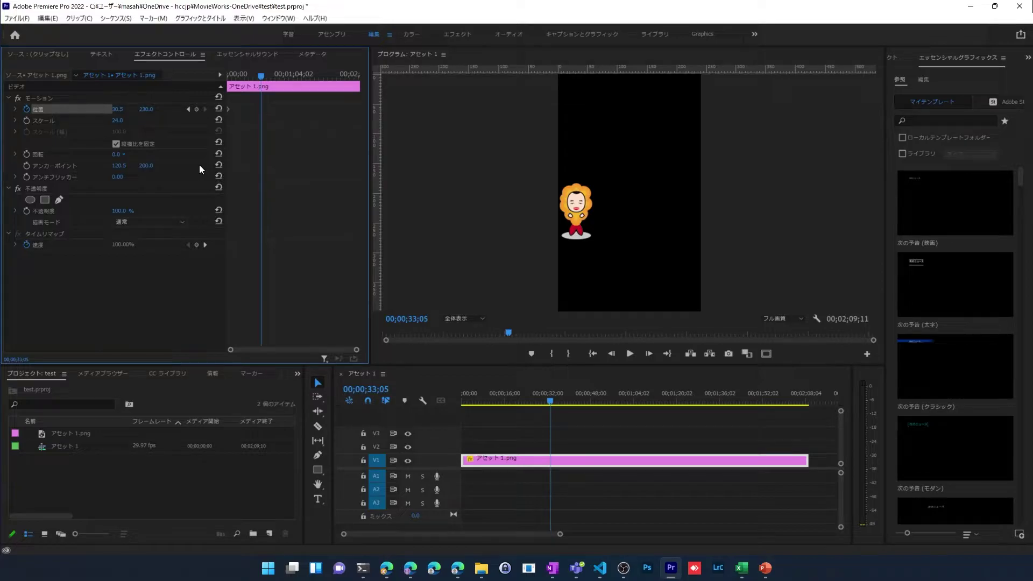
{"action": "left_click", "coordinate": [189, 109]}
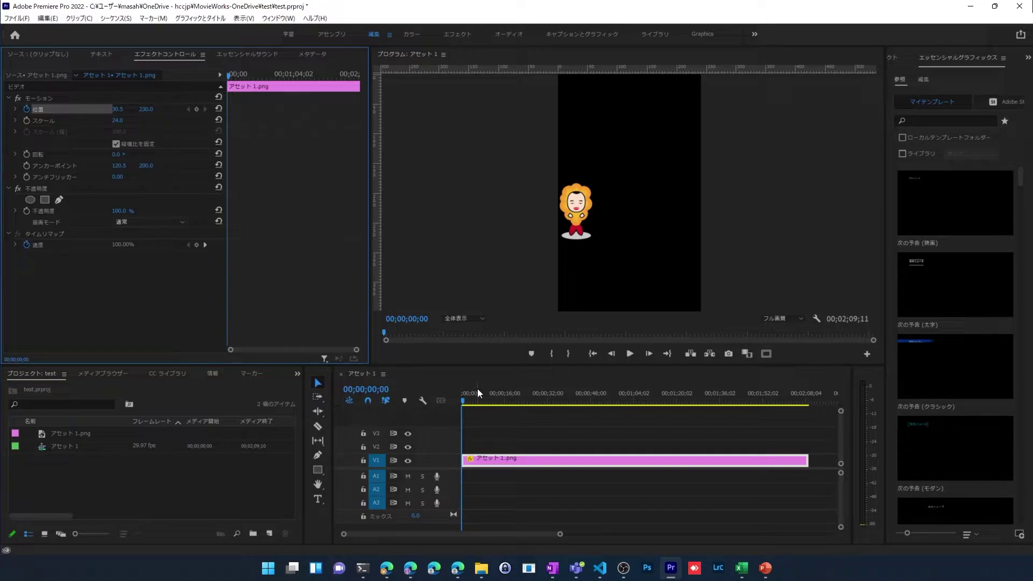
- Try an enlarged Scale keyframe at 00;00;16;23, undo it back to 24.0, and restart Scale keyframing at the start
{"action": "left_click_drag", "start_coordinate": [463, 400], "coordinate": [506, 400]}
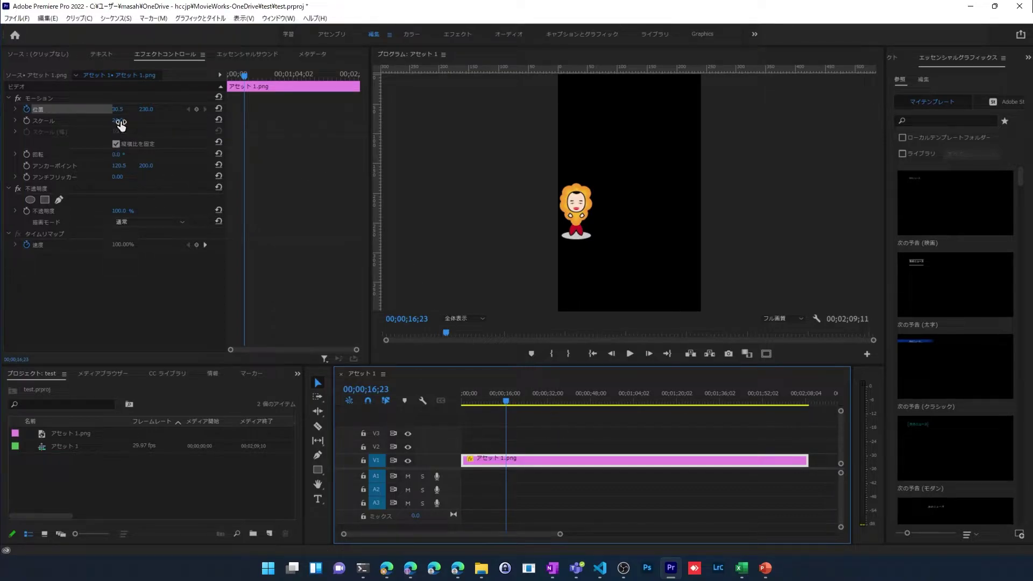
{"action": "left_click", "coordinate": [30, 119]}
{"action": "left_click", "coordinate": [28, 120]}
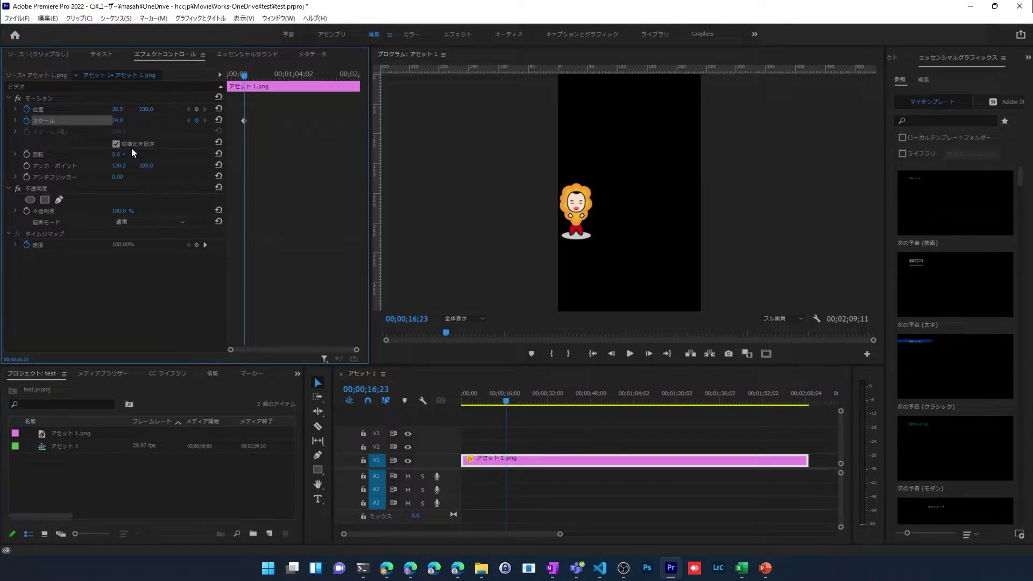
{"action": "mouse_move", "coordinate": [117, 120]}
{"action": "left_mouse_down"}
{"action": "mouse_move", "coordinate": [162, 120]}
{"action": "mouse_move", "coordinate": [141, 120]}
{"action": "left_mouse_up"}
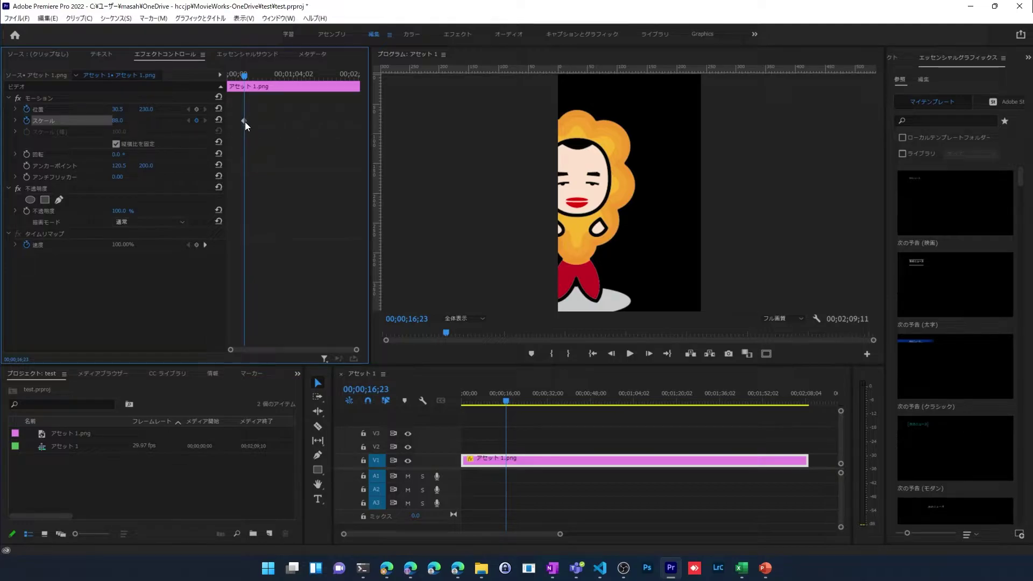
{"action": "left_click_drag", "start_coordinate": [245, 76], "coordinate": [223, 76]}
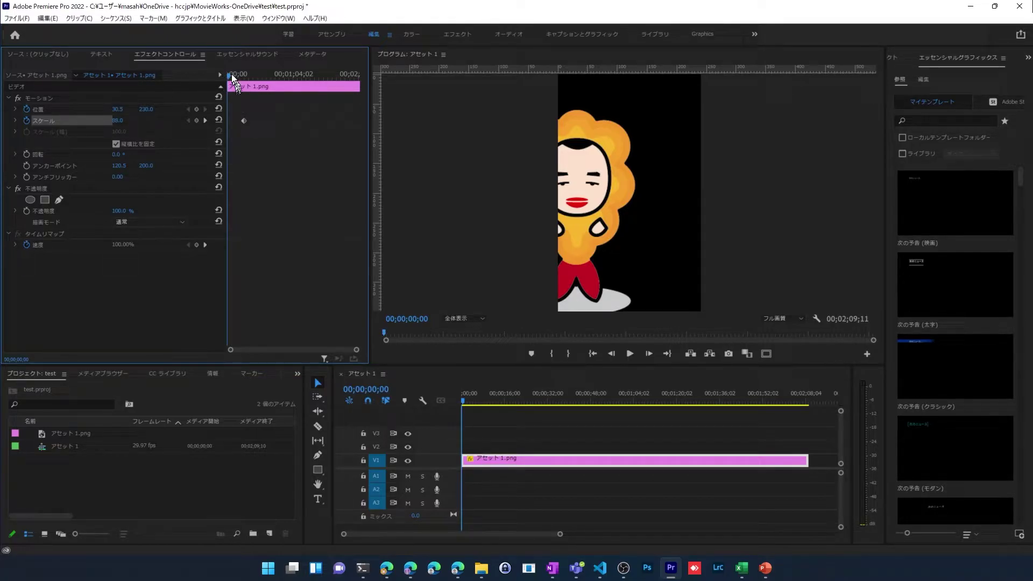
{"action": "left_click", "coordinate": [205, 121]}
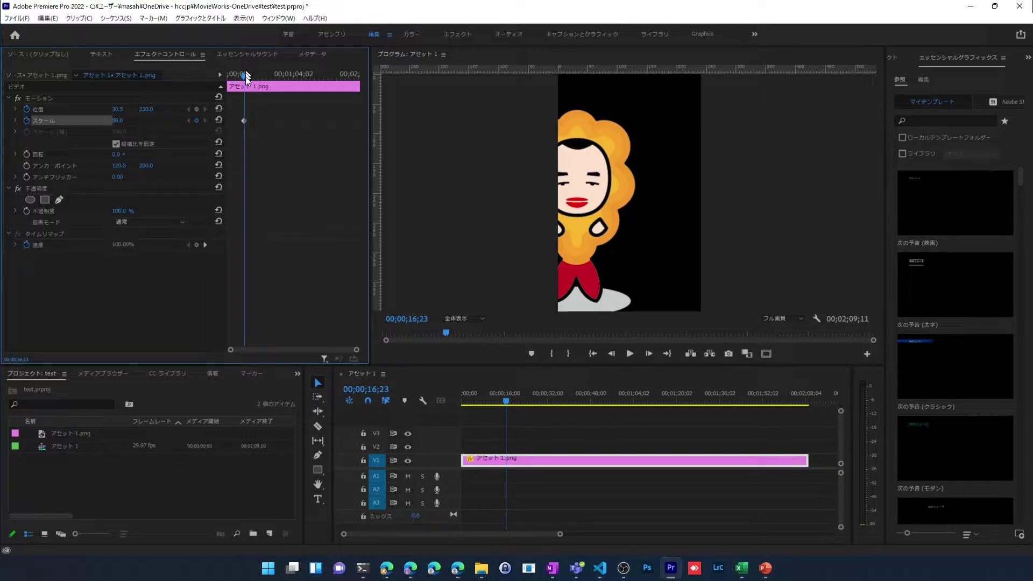
{"action": "key", "text": "ctrl+z"}
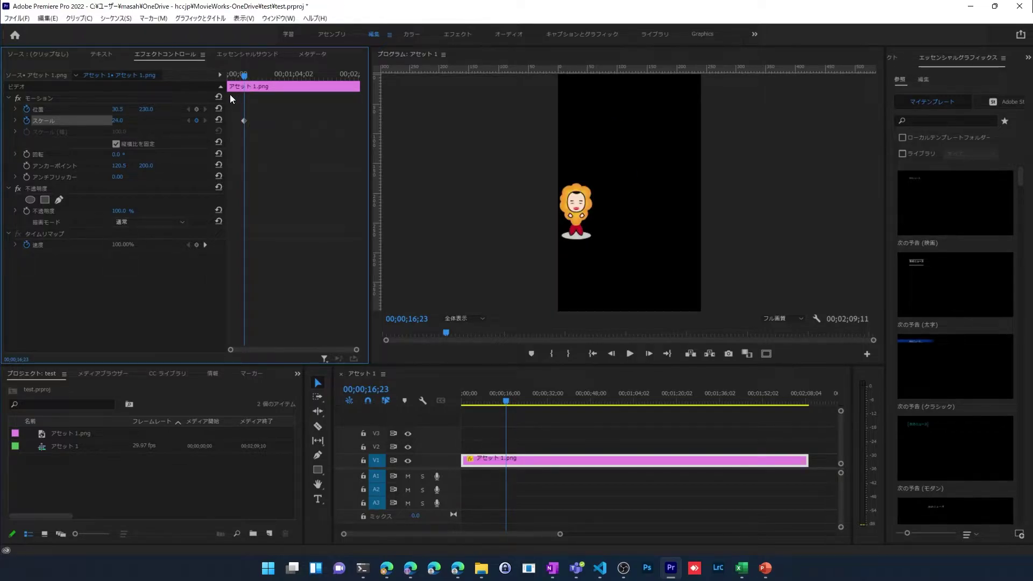
{"action": "key", "text": "ctrl+z"}
{"action": "left_click_drag", "start_coordinate": [506, 401], "coordinate": [461, 409]}
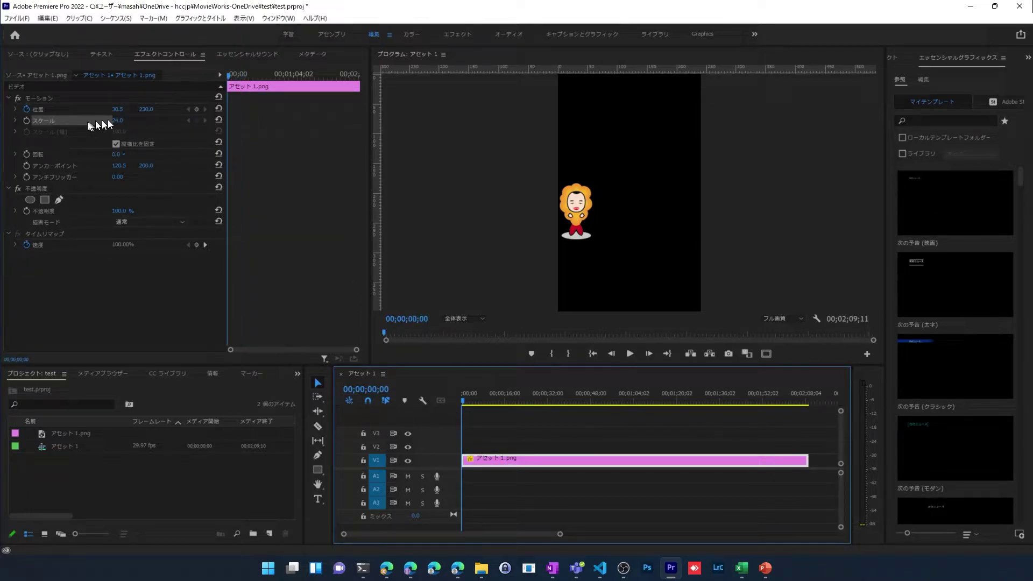
{"action": "left_click", "coordinate": [26, 120]}
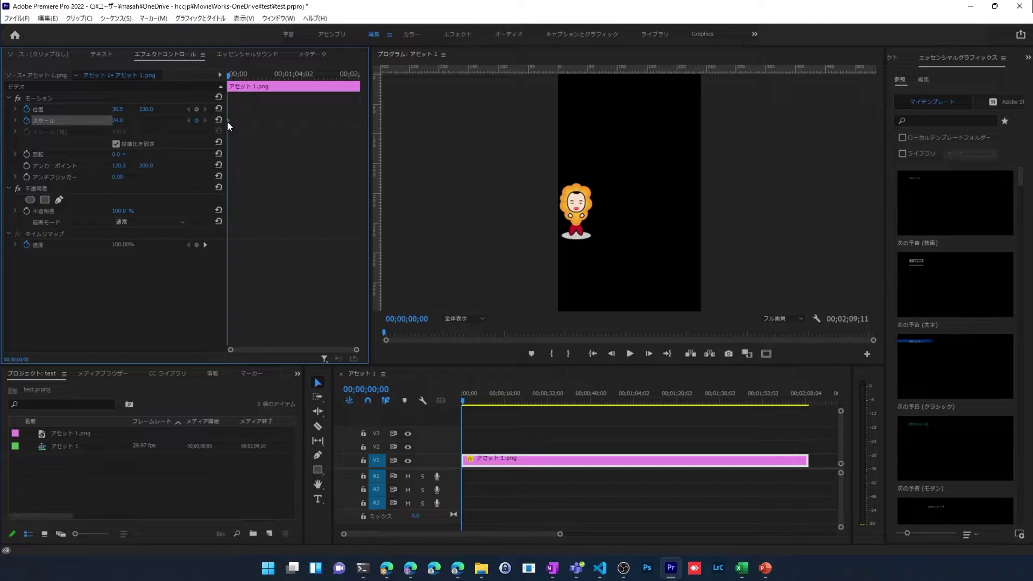
{"action": "left_click_drag", "start_coordinate": [228, 76], "coordinate": [257, 85]}
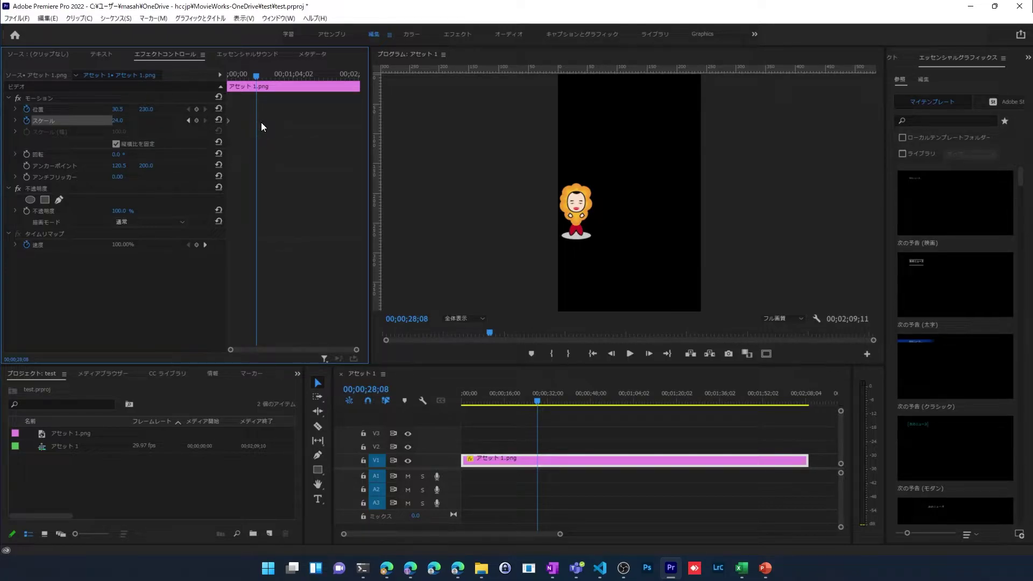
{"action": "left_click", "coordinate": [197, 121]}
{"action": "left_click_drag", "start_coordinate": [256, 78], "coordinate": [275, 83]}
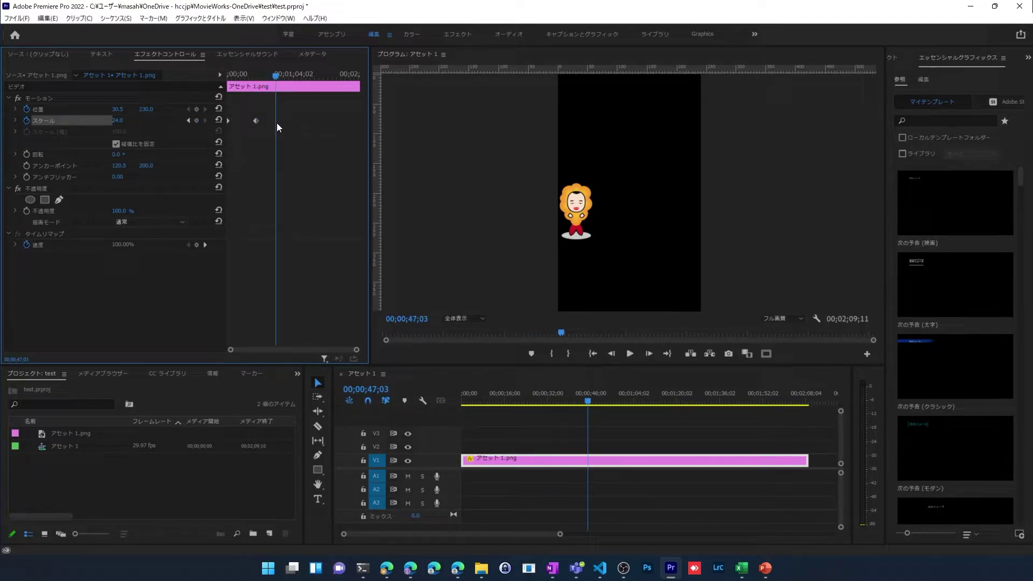
{"action": "left_click", "coordinate": [196, 120]}
{"action": "left_click", "coordinate": [118, 121]}
{"action": "type", "text": "70"}
{"action": "key", "text": "Return"}
{"action": "key", "text": "Up"}
{"action": "mouse_move", "coordinate": [275, 76]}
{"action": "left_mouse_down"}
{"action": "mouse_move", "coordinate": [221, 88]}
{"action": "mouse_move", "coordinate": [265, 85]}
{"action": "mouse_move", "coordinate": [318, 105]}
{"action": "left_mouse_up"}
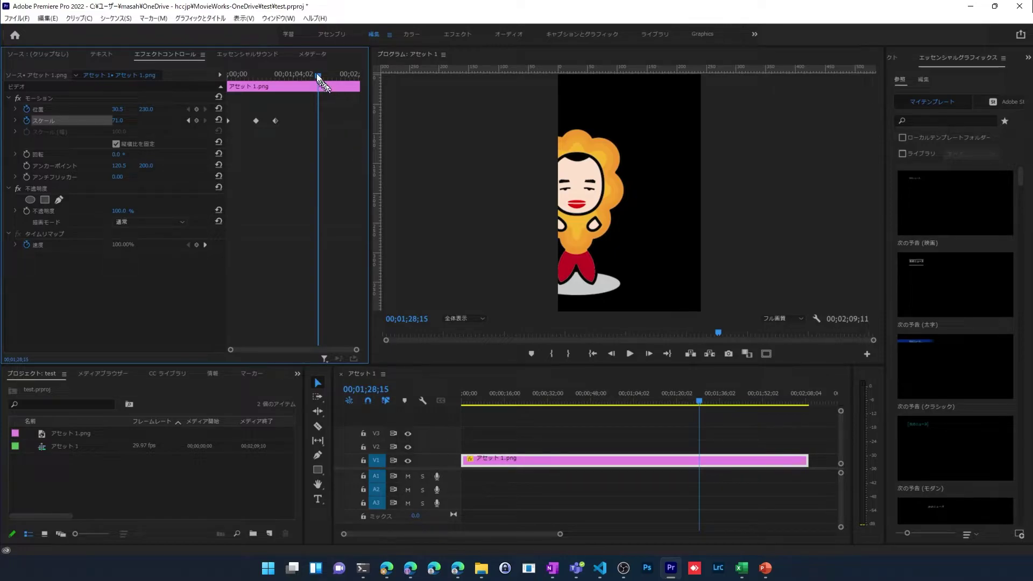
{"action": "mouse_move", "coordinate": [318, 76]}
{"action": "left_mouse_down"}
{"action": "mouse_move", "coordinate": [329, 78]}
{"action": "mouse_move", "coordinate": [330, 114]}
{"action": "left_mouse_up"}
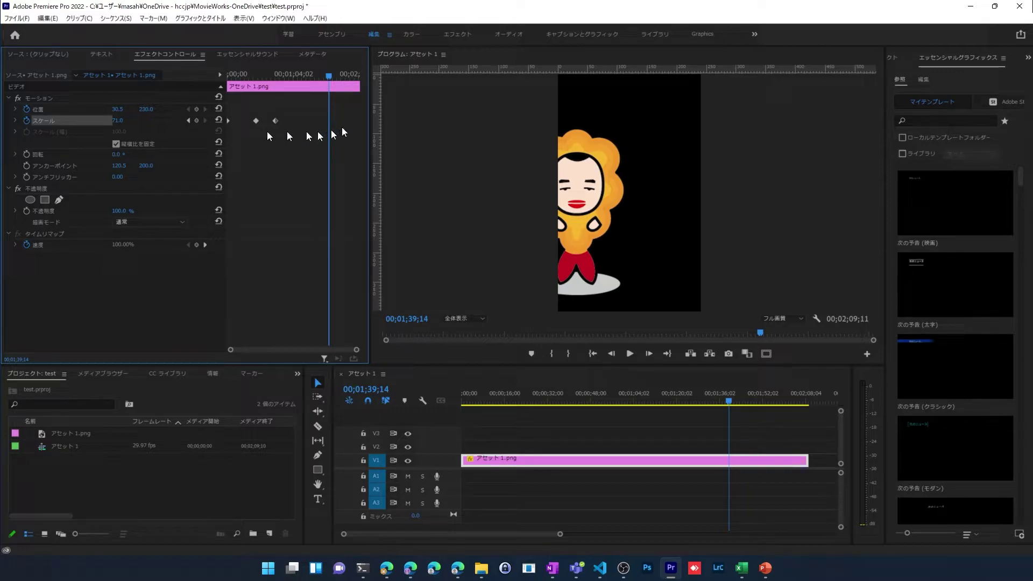
{"action": "left_click_drag", "start_coordinate": [130, 126], "coordinate": [137, 113]}
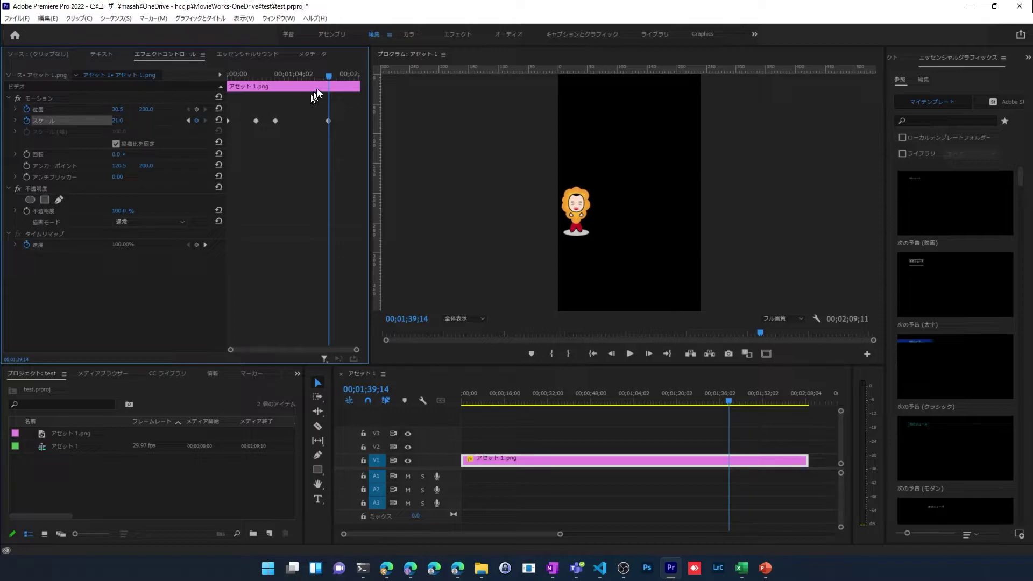
{"action": "mouse_move", "coordinate": [328, 75]}
{"action": "left_mouse_down"}
{"action": "mouse_move", "coordinate": [245, 76]}
{"action": "mouse_move", "coordinate": [273, 76]}
{"action": "left_mouse_up"}
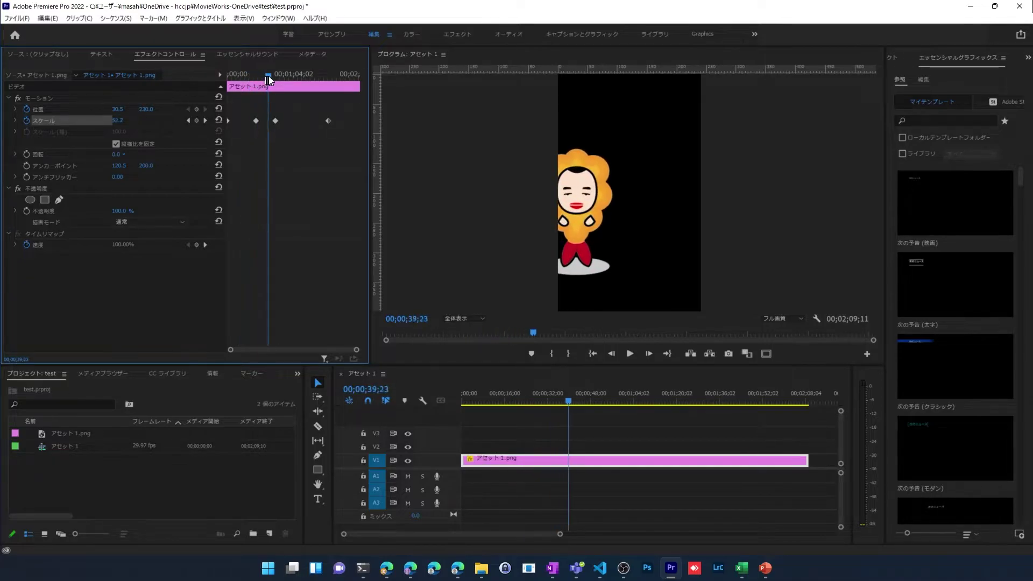
{"action": "mouse_move", "coordinate": [274, 76]}
{"action": "left_mouse_down"}
{"action": "mouse_move", "coordinate": [327, 96]}
{"action": "mouse_move", "coordinate": [281, 91]}
{"action": "mouse_move", "coordinate": [326, 97]}
{"action": "left_mouse_up"}
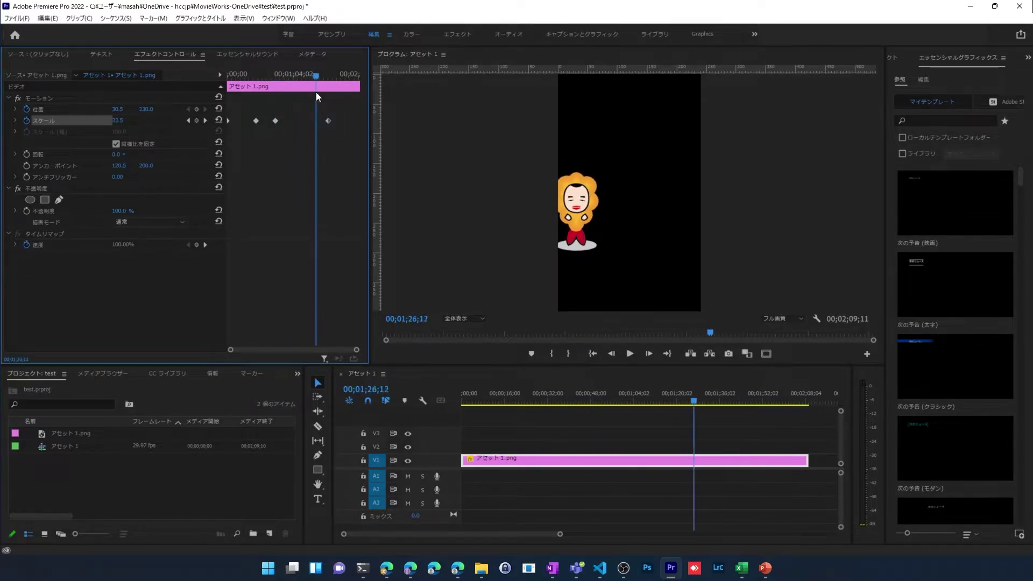
{"action": "mouse_move", "coordinate": [326, 93]}
{"action": "left_mouse_down"}
{"action": "mouse_move", "coordinate": [278, 102]}
{"action": "mouse_move", "coordinate": [266, 119]}
{"action": "left_mouse_up"}
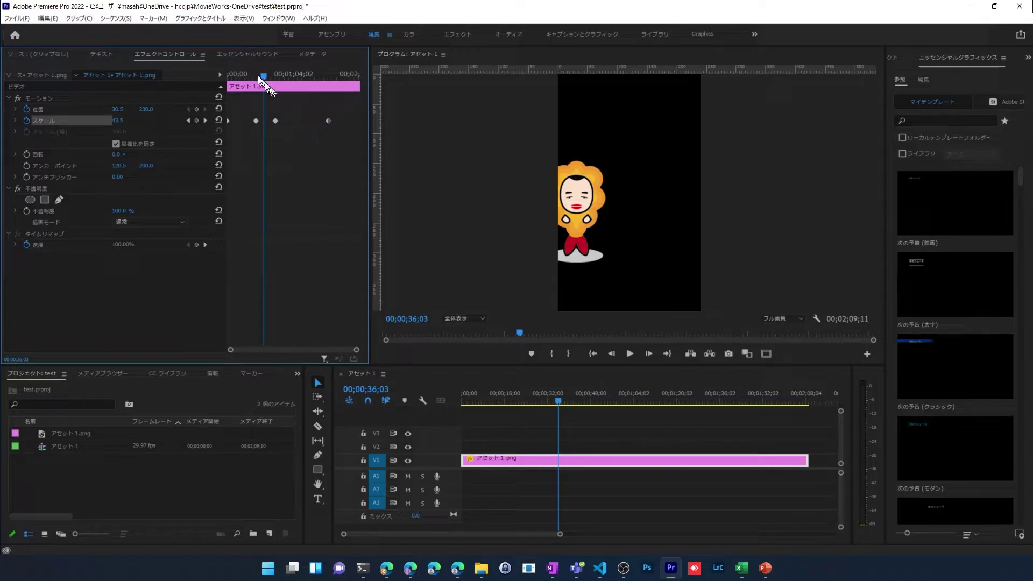
{"action": "mouse_move", "coordinate": [260, 77]}
{"action": "left_mouse_down"}
{"action": "mouse_move", "coordinate": [323, 99]}
{"action": "mouse_move", "coordinate": [311, 98]}
{"action": "mouse_move", "coordinate": [312, 150]}
{"action": "left_mouse_up"}
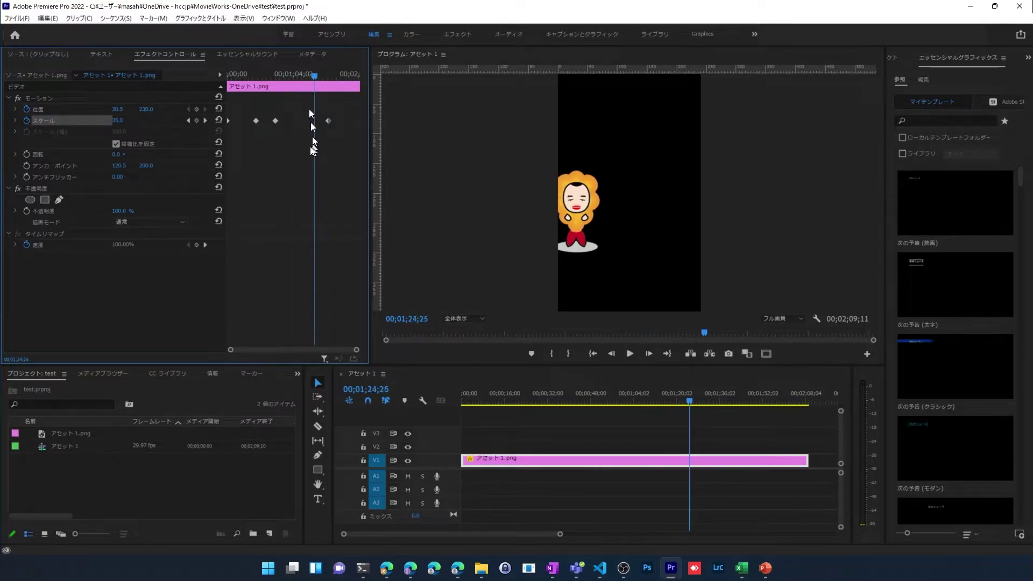
{"action": "key", "text": "Delete"}
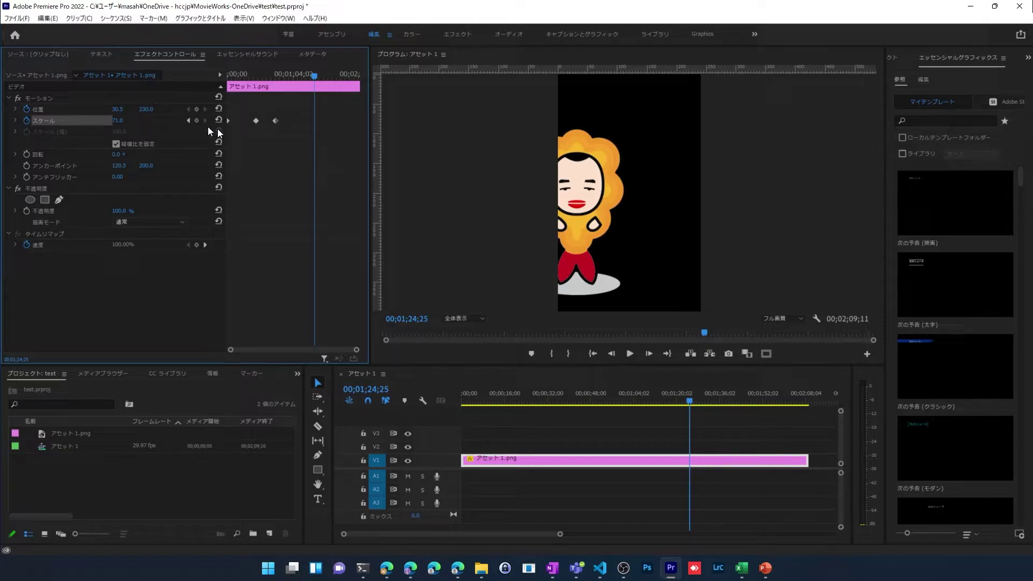
- Add a full-size Scale keyframe at 00;01;24;09 and shrink to Scale 29.0 near the clip's end
{"action": "left_click", "coordinate": [188, 120]}
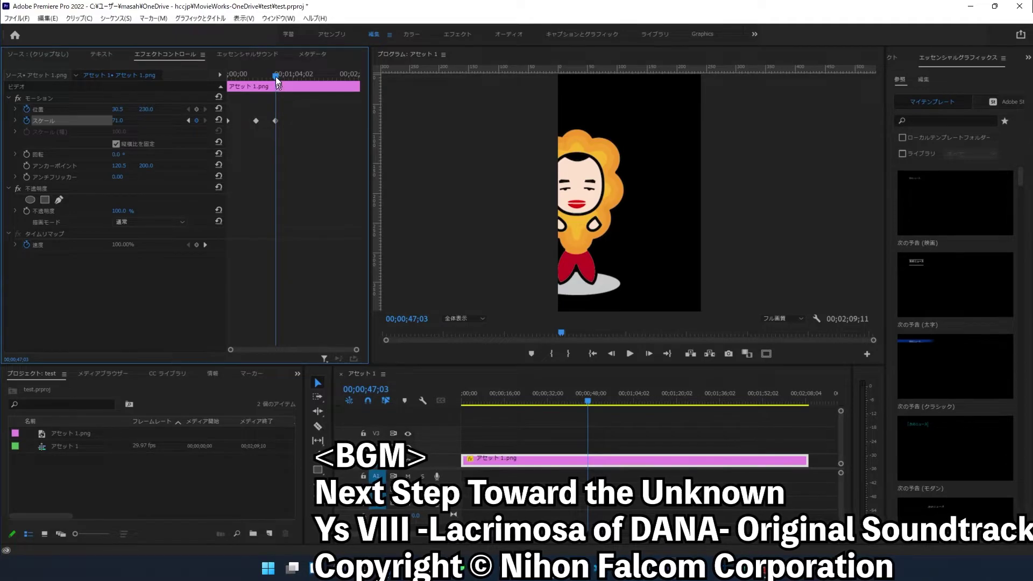
{"action": "left_click_drag", "start_coordinate": [275, 76], "coordinate": [312, 77]}
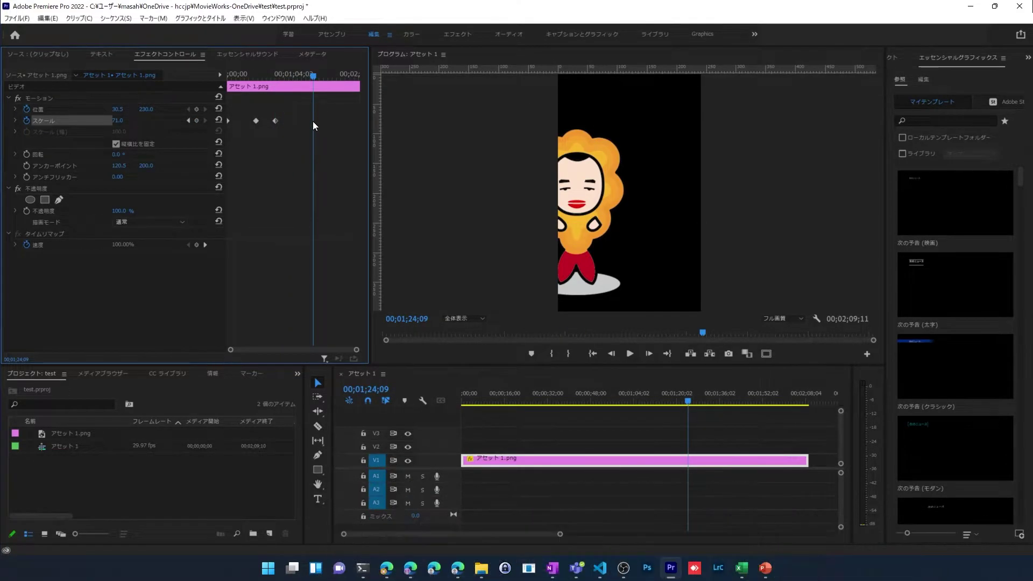
{"action": "left_click", "coordinate": [197, 120]}
{"action": "left_click_drag", "start_coordinate": [313, 76], "coordinate": [328, 77]}
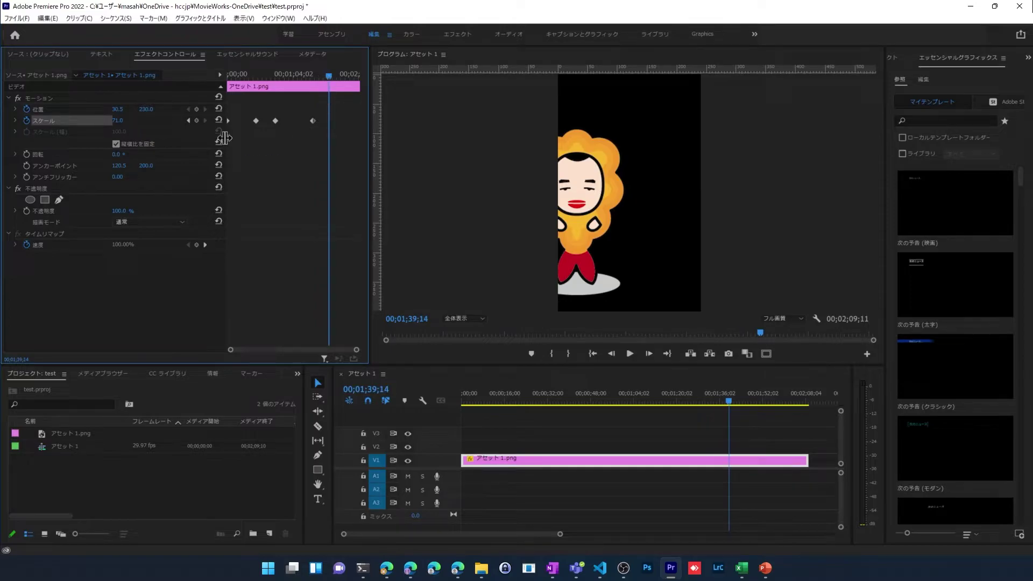
{"action": "left_click", "coordinate": [199, 124]}
{"action": "left_click_drag", "start_coordinate": [116, 124], "coordinate": [78, 124]}
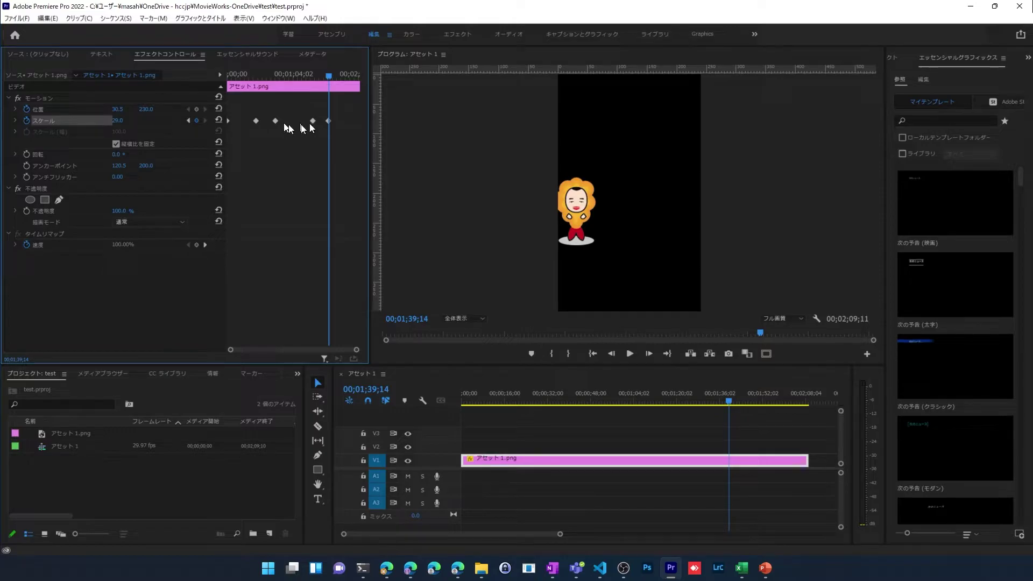
- Preview the scale animation and select the Scale keyframe at 00;01;24;09
{"action": "left_click_drag", "start_coordinate": [328, 77], "coordinate": [230, 81]}
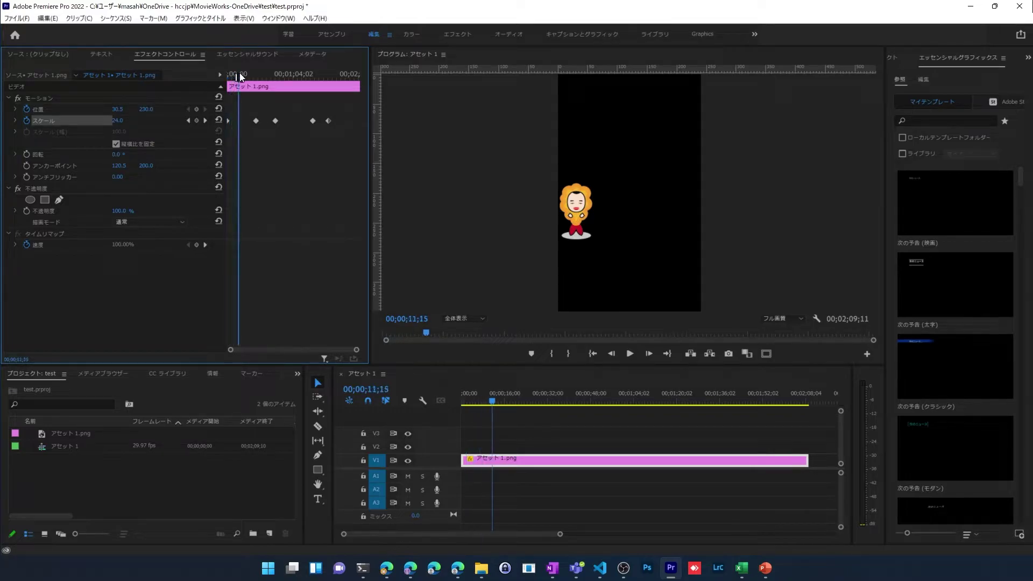
{"action": "mouse_move", "coordinate": [232, 83]}
{"action": "left_mouse_down"}
{"action": "mouse_move", "coordinate": [270, 88]}
{"action": "mouse_move", "coordinate": [325, 116]}
{"action": "left_mouse_up"}
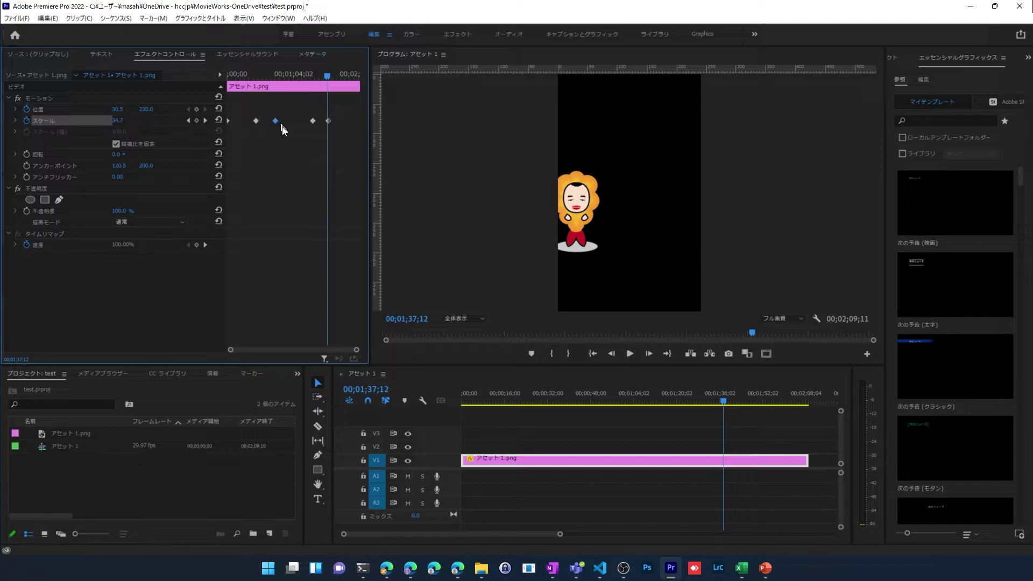
{"action": "left_click", "coordinate": [328, 122]}
{"action": "left_click", "coordinate": [313, 121]}
{"action": "left_click", "coordinate": [275, 122]}
{"action": "left_click", "coordinate": [312, 121]}
{"action": "left_click_drag", "start_coordinate": [328, 75], "coordinate": [315, 75]}
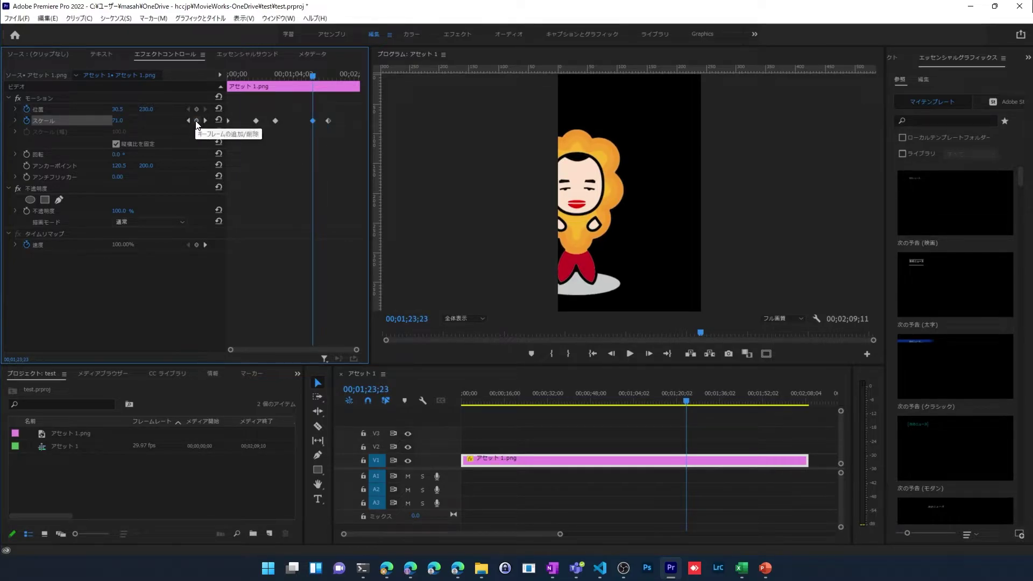
{"action": "left_click", "coordinate": [293, 75]}
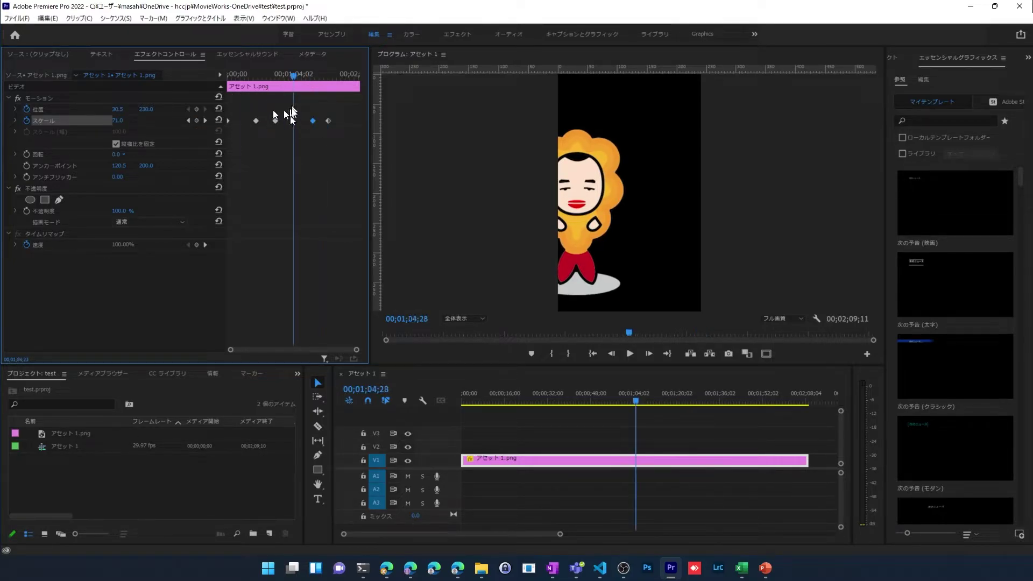
{"action": "left_click", "coordinate": [197, 120]}
{"action": "left_click", "coordinate": [285, 77]}
{"action": "left_click", "coordinate": [197, 121]}
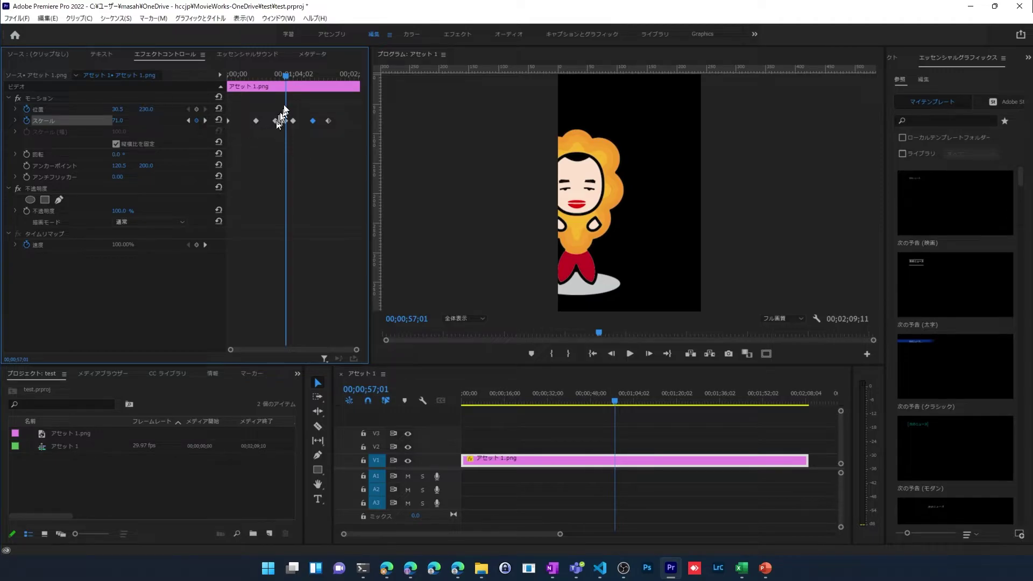
{"action": "left_click", "coordinate": [205, 120]}
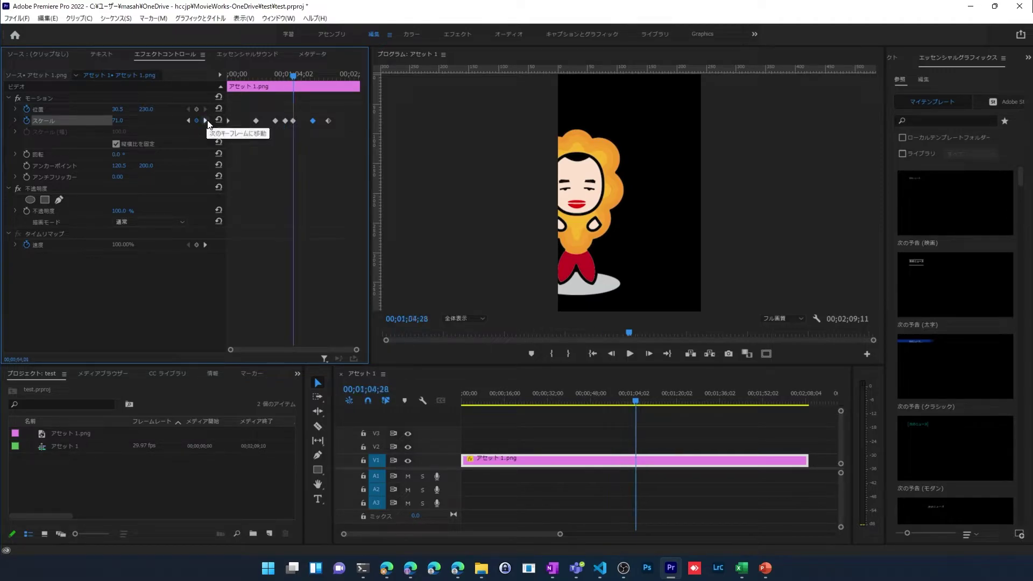
{"action": "left_click", "coordinate": [197, 121]}
{"action": "left_click", "coordinate": [189, 120]}
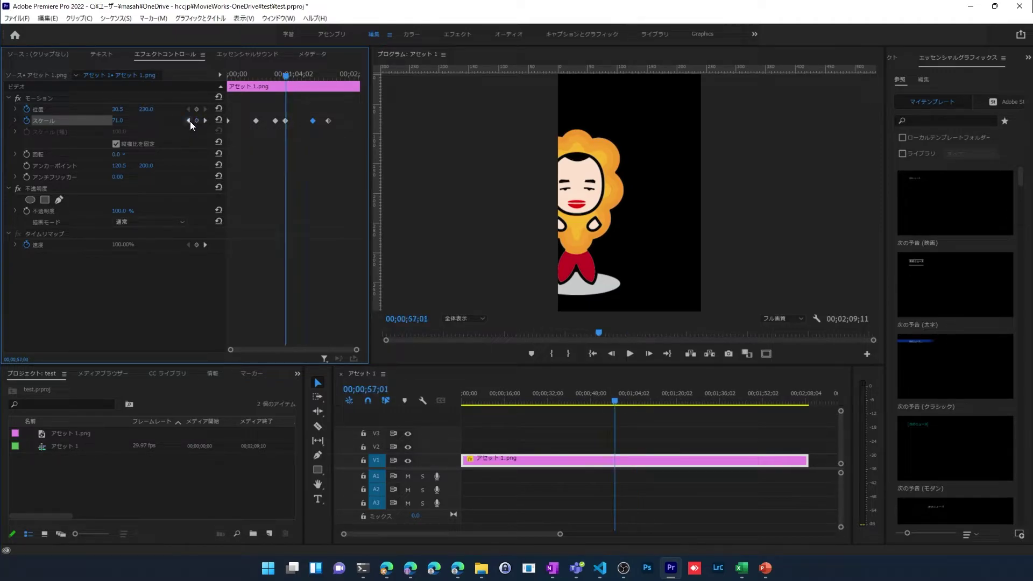
{"action": "left_click", "coordinate": [197, 121]}
{"action": "left_click", "coordinate": [189, 121]}
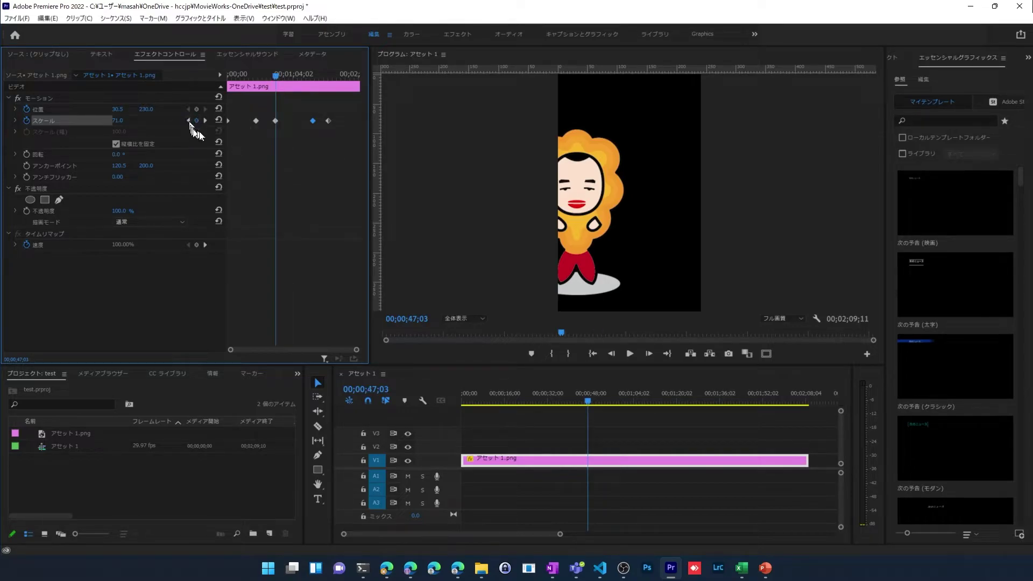
- Delete the selected Scale keyframe and check the character's size near 00;00;50;23
{"action": "right_click", "coordinate": [276, 121]}
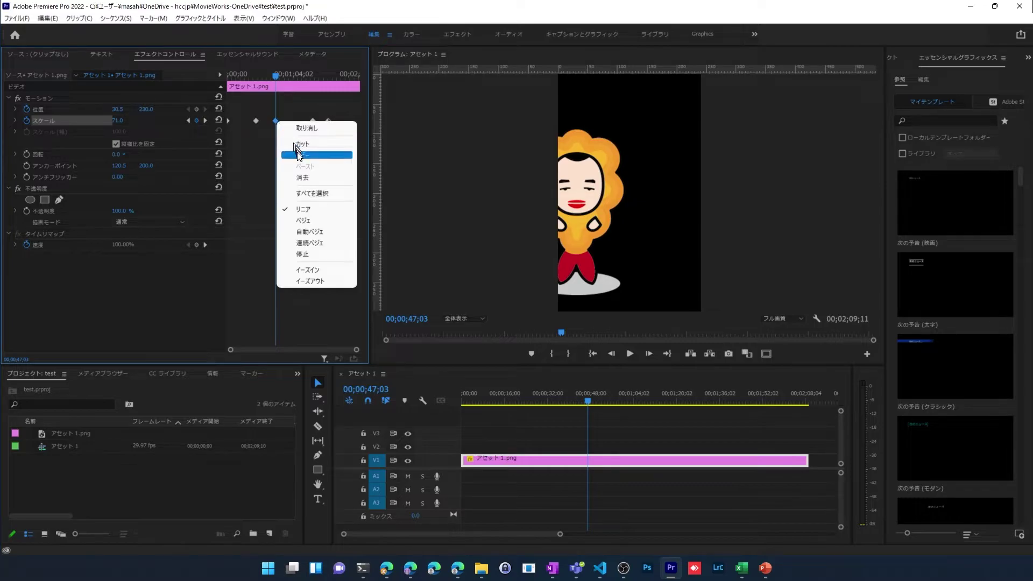
{"action": "left_click", "coordinate": [299, 74]}
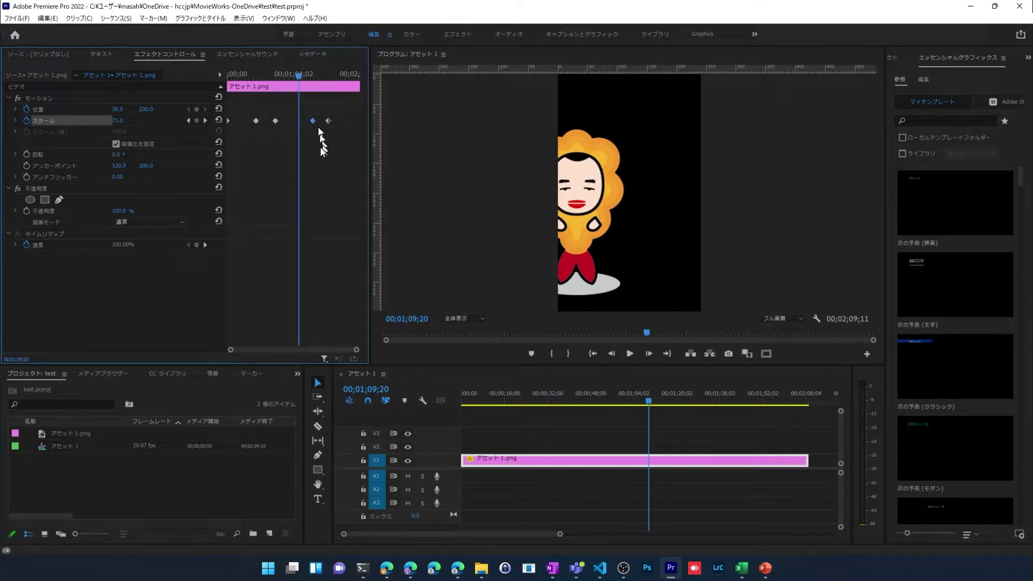
{"action": "key", "text": "Delete"}
{"action": "mouse_move", "coordinate": [299, 74]}
{"action": "left_mouse_down"}
{"action": "mouse_move", "coordinate": [281, 75]}
{"action": "mouse_move", "coordinate": [314, 76]}
{"action": "left_mouse_up"}
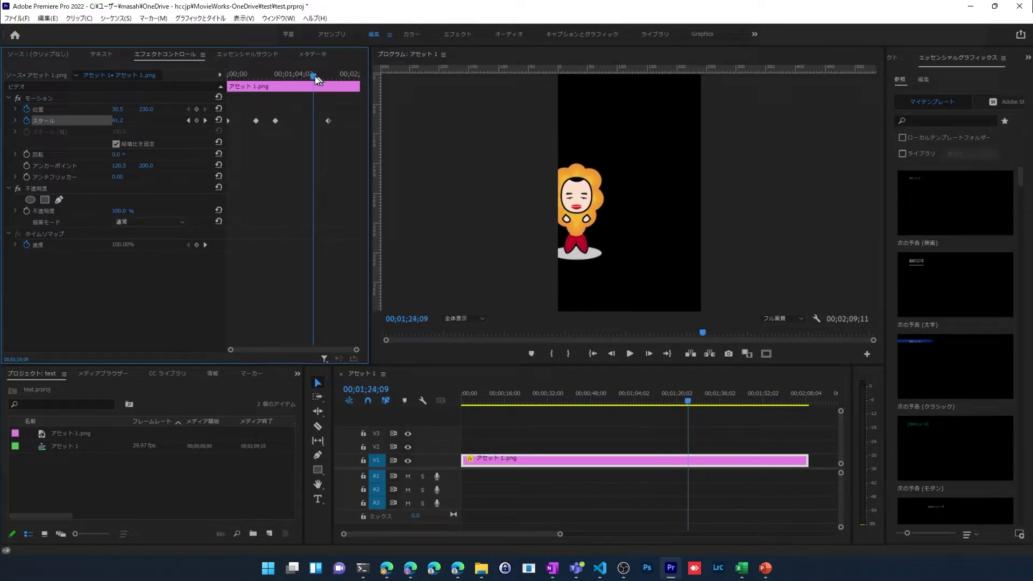
{"action": "left_click", "coordinate": [189, 121]}
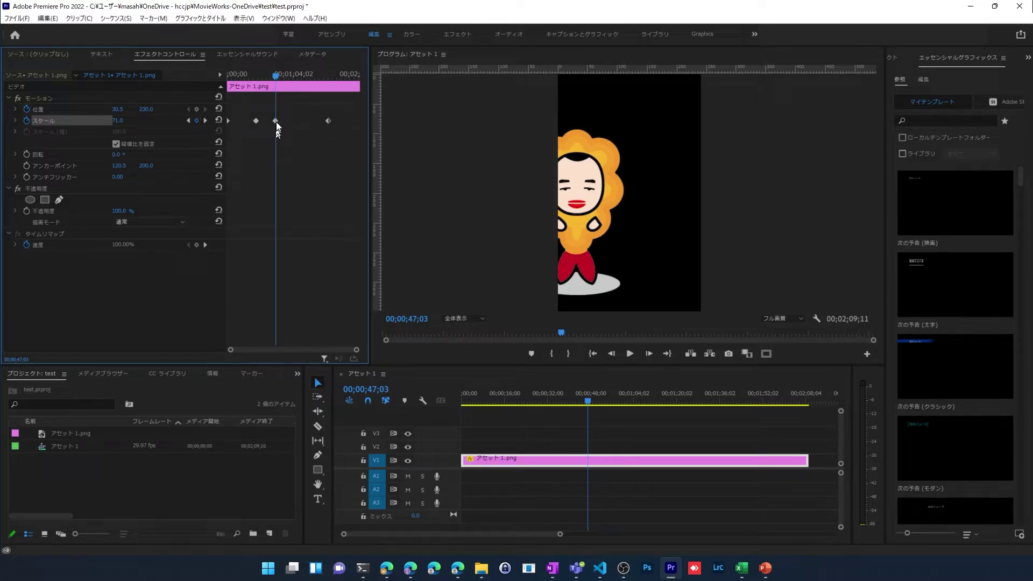
- Remove another Scale keyframe, checking the character's size between 00;01;07 and 00;01;33
{"action": "right_click", "coordinate": [277, 123]}
{"action": "left_click", "coordinate": [301, 154]}
{"action": "left_click_drag", "start_coordinate": [285, 74], "coordinate": [315, 79]}
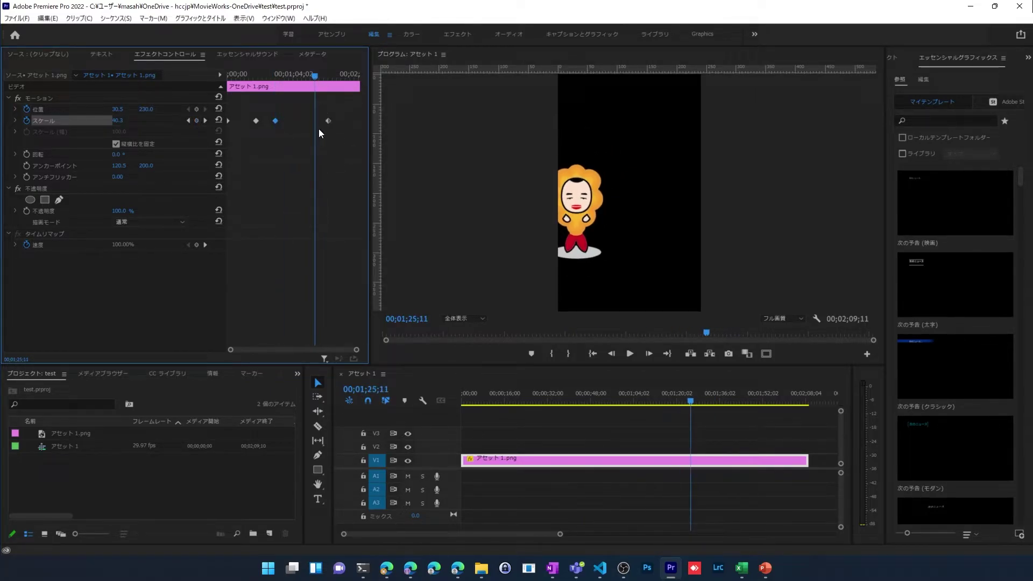
{"action": "key", "text": "ctrl+v"}
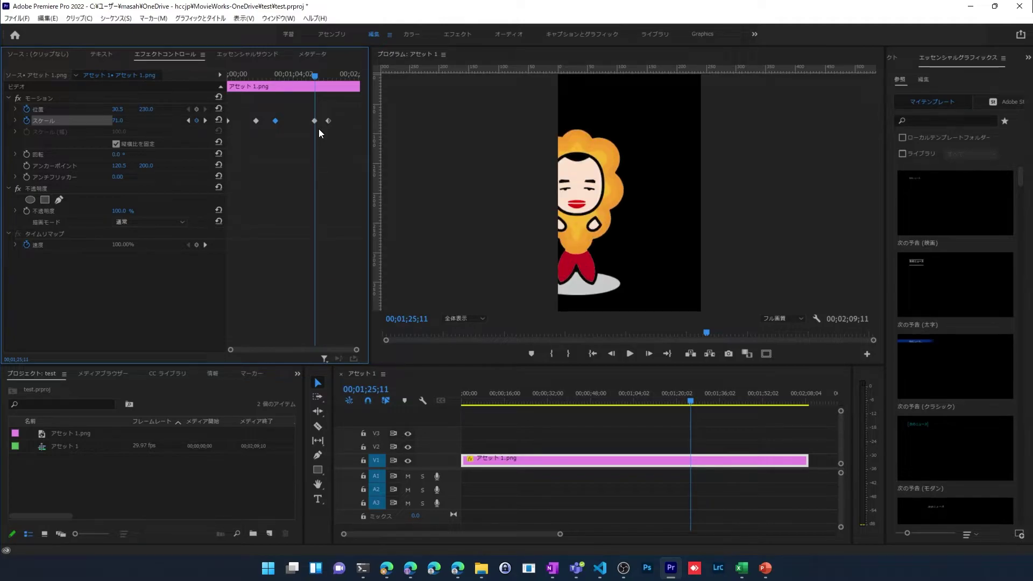
{"action": "mouse_move", "coordinate": [315, 74]}
{"action": "left_mouse_down"}
{"action": "mouse_move", "coordinate": [295, 80]}
{"action": "mouse_move", "coordinate": [325, 81]}
{"action": "left_mouse_up"}
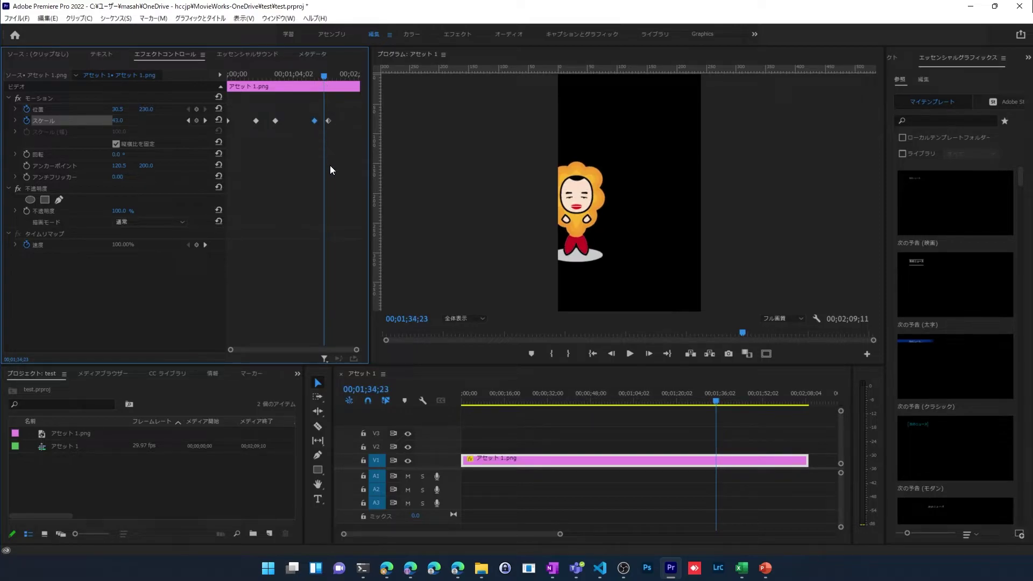
{"action": "key", "text": "Delete"}
{"action": "mouse_move", "coordinate": [327, 75]}
{"action": "left_mouse_down"}
{"action": "mouse_move", "coordinate": [296, 92]}
{"action": "mouse_move", "coordinate": [322, 112]}
{"action": "mouse_move", "coordinate": [281, 119]}
{"action": "left_mouse_up"}
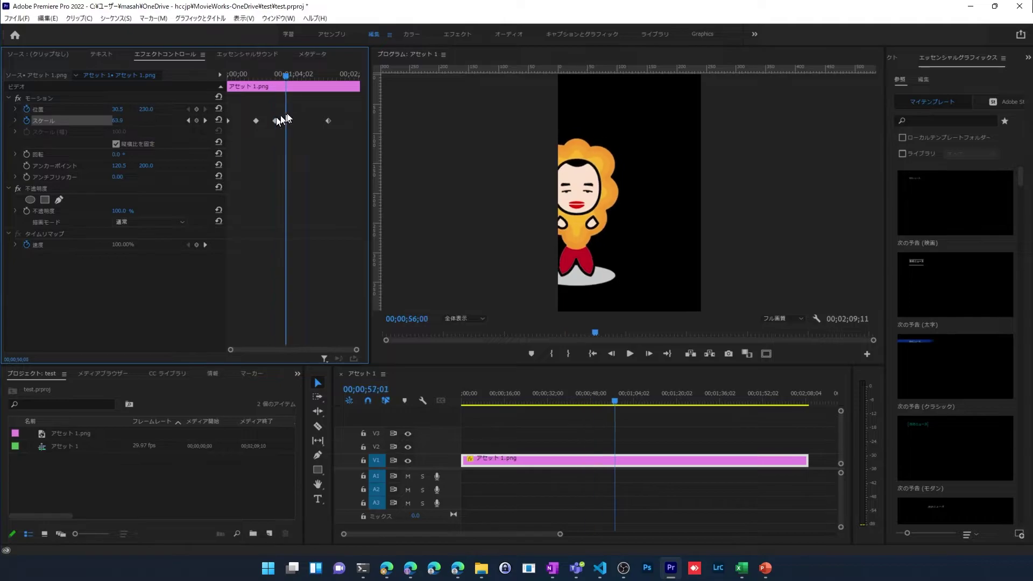
{"action": "left_click_drag", "start_coordinate": [282, 119], "coordinate": [300, 120]}
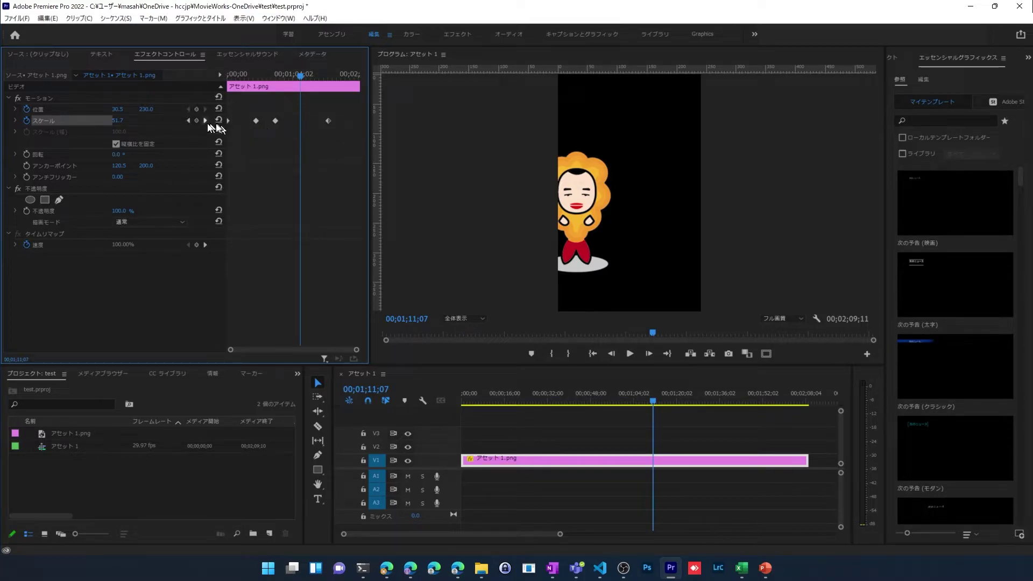
- Delete the remaining Scale keyframes, leaving the character at a constant Scale of 24.0
{"action": "left_click", "coordinate": [275, 121]}
{"action": "left_click", "coordinate": [197, 120]}
{"action": "mouse_move", "coordinate": [302, 89]}
{"action": "left_mouse_down"}
{"action": "mouse_move", "coordinate": [250, 89]}
{"action": "mouse_move", "coordinate": [262, 99]}
{"action": "left_mouse_up"}
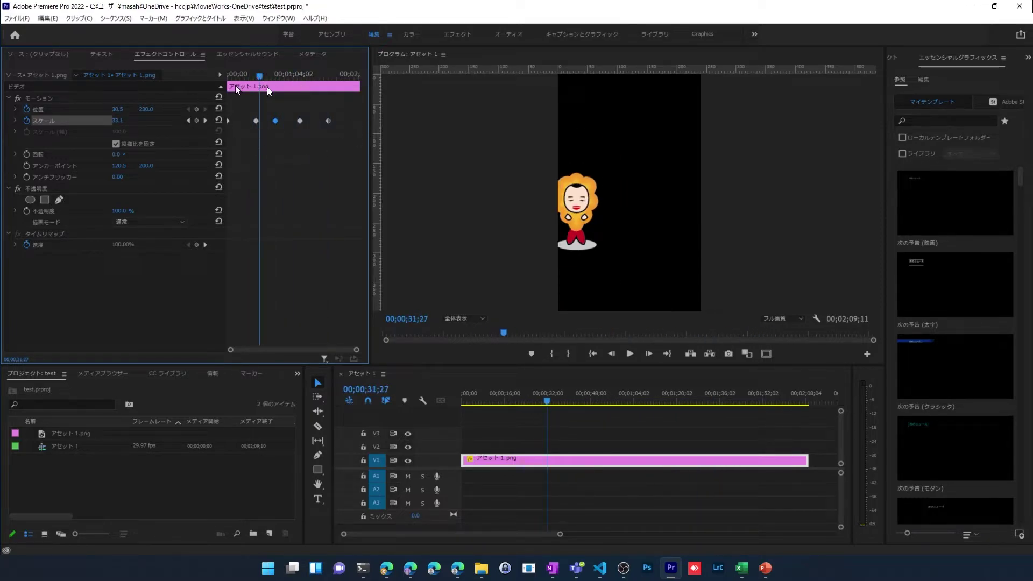
{"action": "mouse_move", "coordinate": [259, 78]}
{"action": "left_mouse_down"}
{"action": "mouse_move", "coordinate": [228, 81]}
{"action": "mouse_move", "coordinate": [334, 102]}
{"action": "mouse_move", "coordinate": [232, 145]}
{"action": "left_mouse_up"}
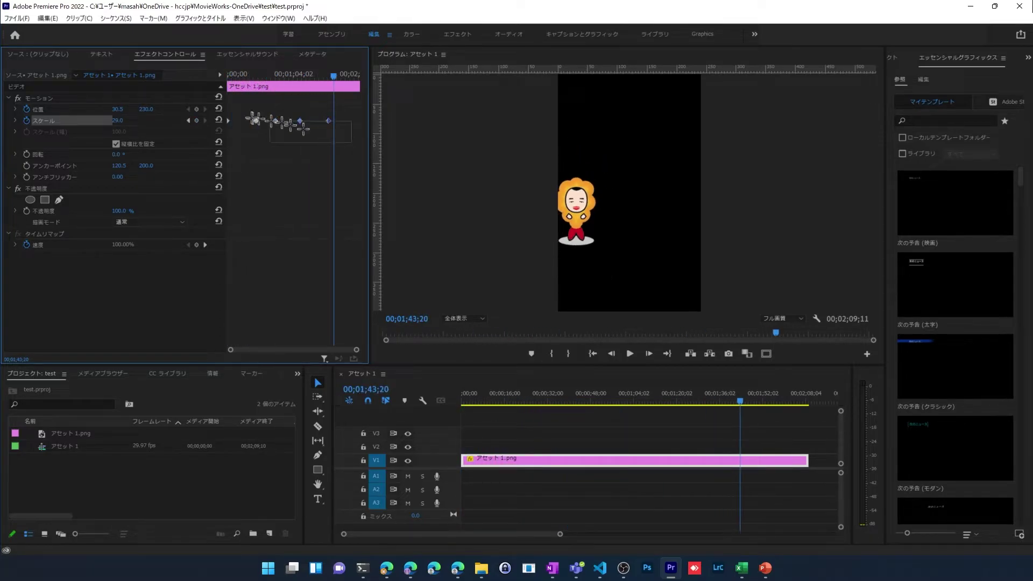
{"action": "key", "text": "Delete"}
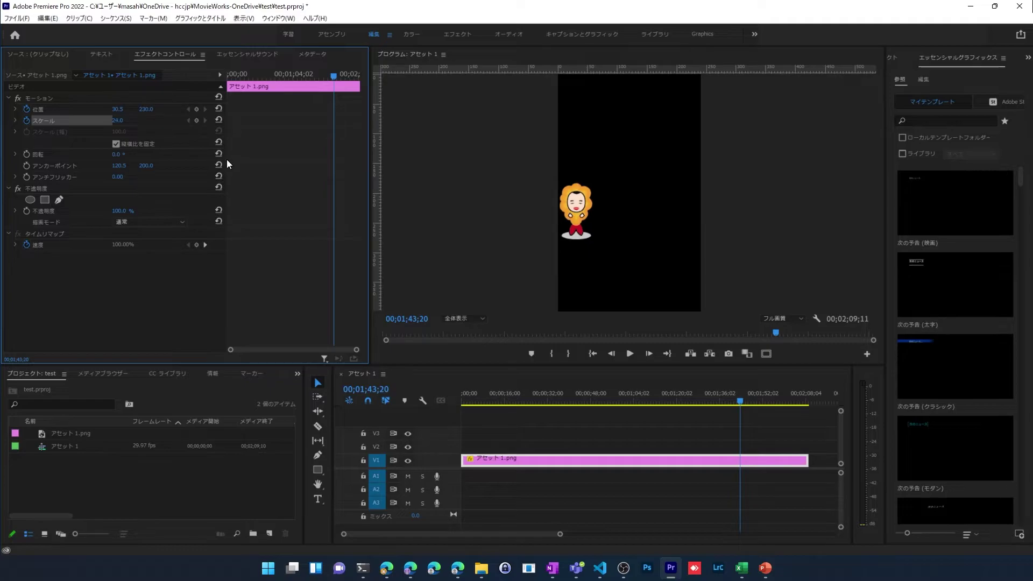
- Keyframe Position at the clip start and move the character right to X 209.5 at 00;00;25;17
{"action": "left_click_drag", "start_coordinate": [329, 79], "coordinate": [227, 76]}
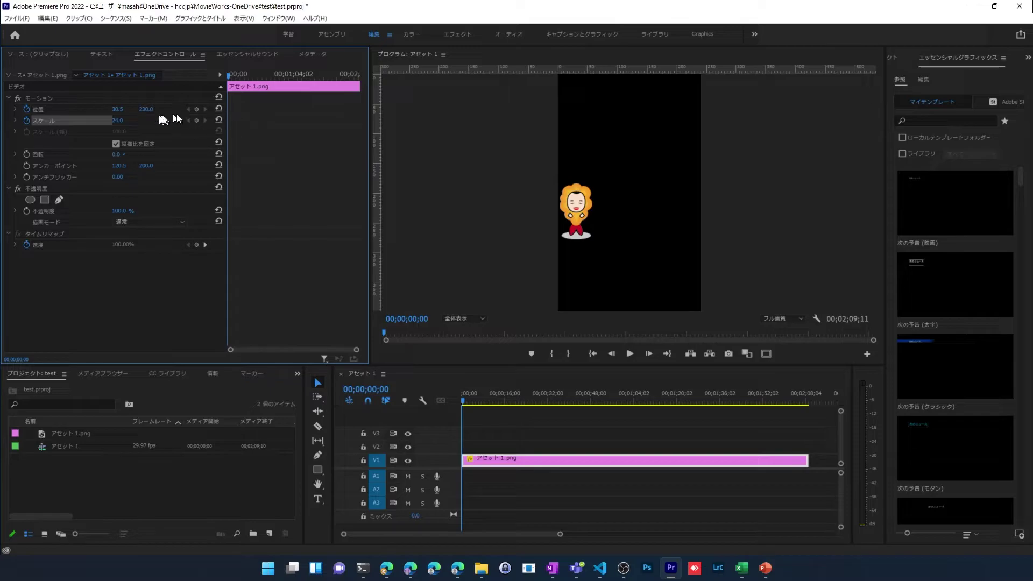
{"action": "left_click", "coordinate": [198, 110]}
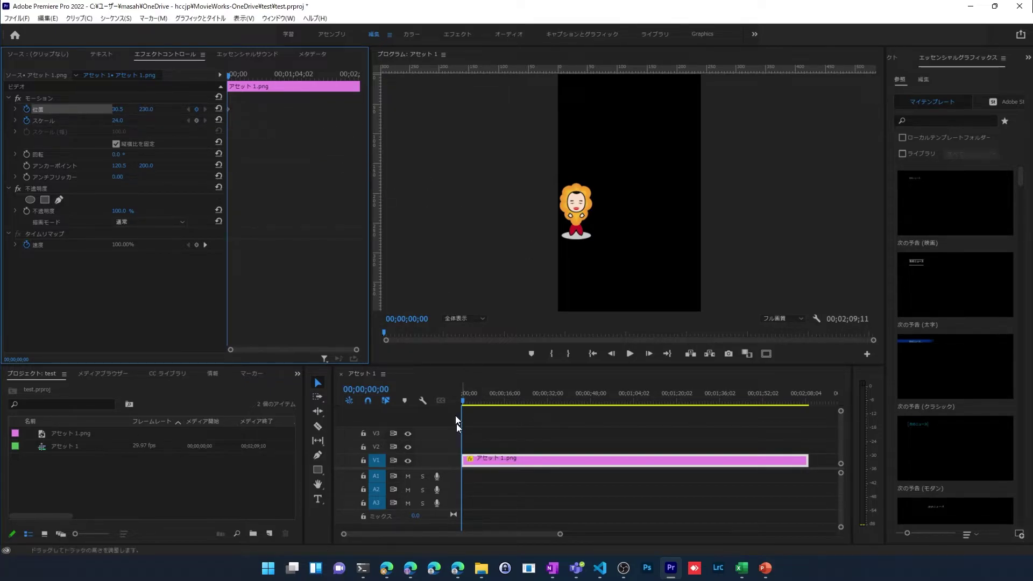
{"action": "left_click", "coordinate": [466, 402]}
{"action": "left_click_drag", "start_coordinate": [467, 404], "coordinate": [530, 402]}
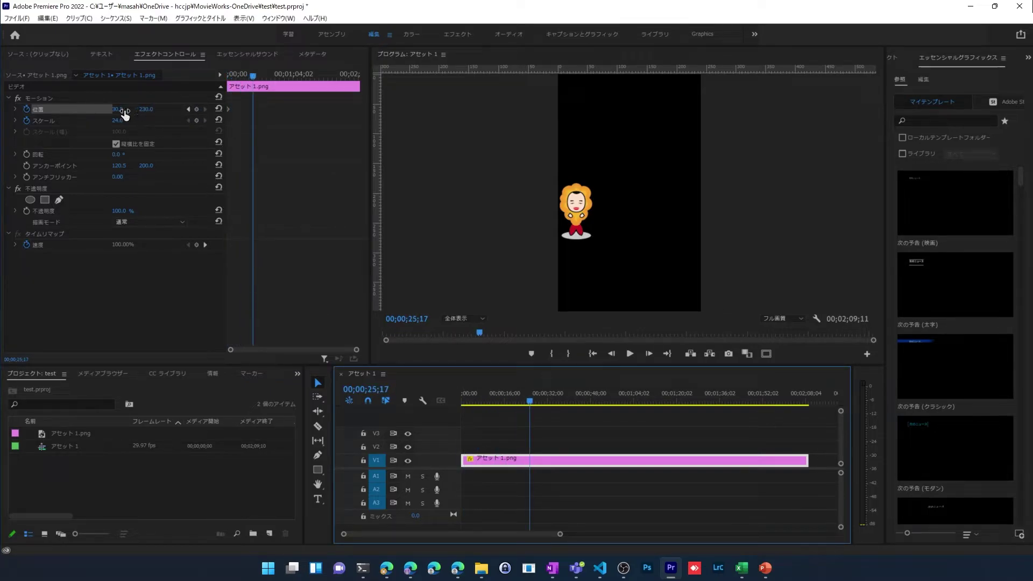
{"action": "left_click_drag", "start_coordinate": [125, 114], "coordinate": [222, 114]}
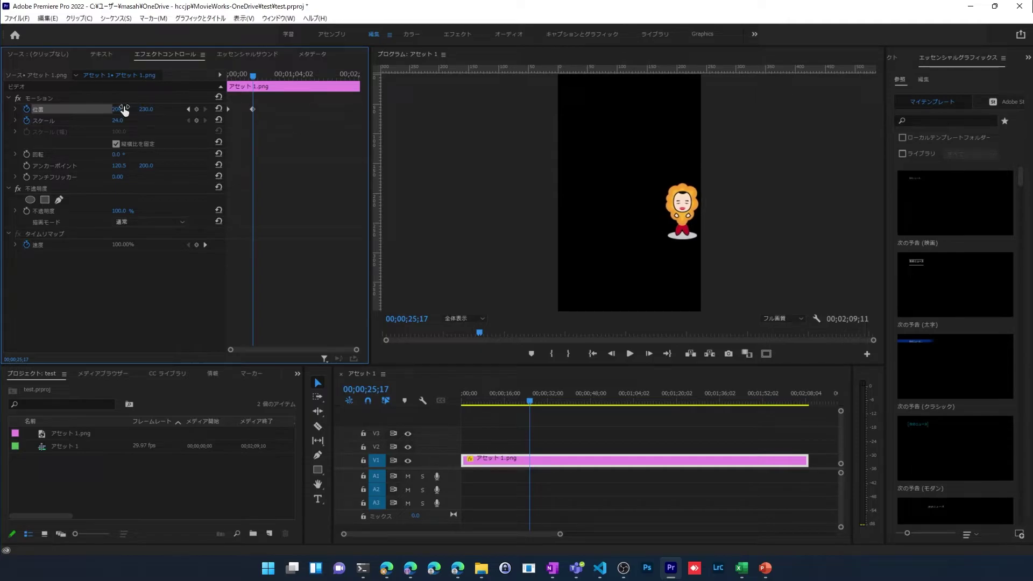
- Move the character up near the top at 00;00;50;07 and preview the motion
{"action": "mouse_move", "coordinate": [252, 78]}
{"action": "left_mouse_down"}
{"action": "mouse_move", "coordinate": [221, 80]}
{"action": "mouse_move", "coordinate": [250, 86]}
{"action": "left_mouse_up"}
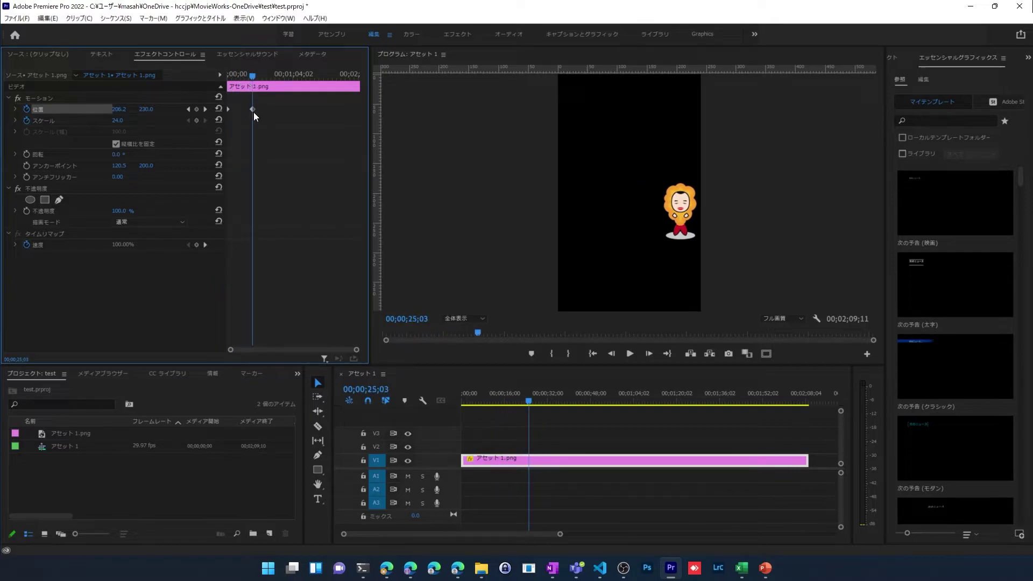
{"action": "left_click_drag", "start_coordinate": [254, 74], "coordinate": [279, 77]}
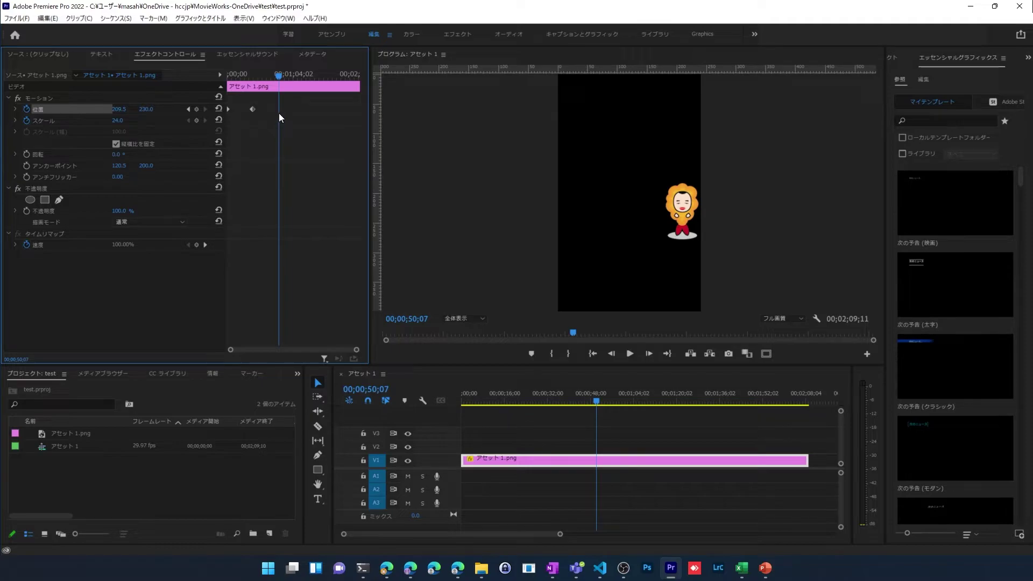
{"action": "left_click_drag", "start_coordinate": [145, 108], "coordinate": [166, 121]}
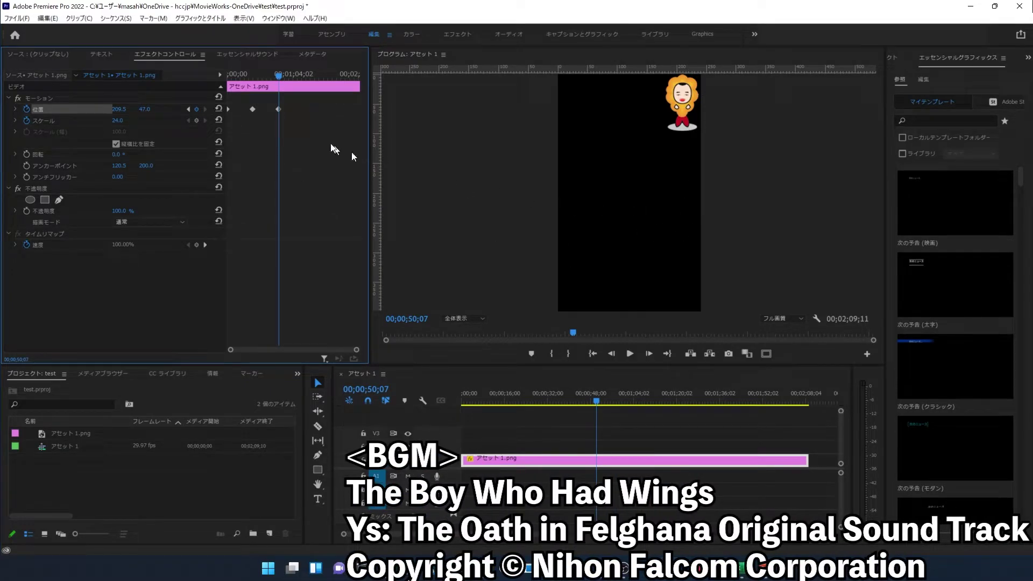
{"action": "mouse_move", "coordinate": [279, 73]}
{"action": "left_mouse_down"}
{"action": "mouse_move", "coordinate": [202, 76]}
{"action": "mouse_move", "coordinate": [258, 79]}
{"action": "mouse_move", "coordinate": [256, 108]}
{"action": "mouse_move", "coordinate": [220, 104]}
{"action": "left_mouse_up"}
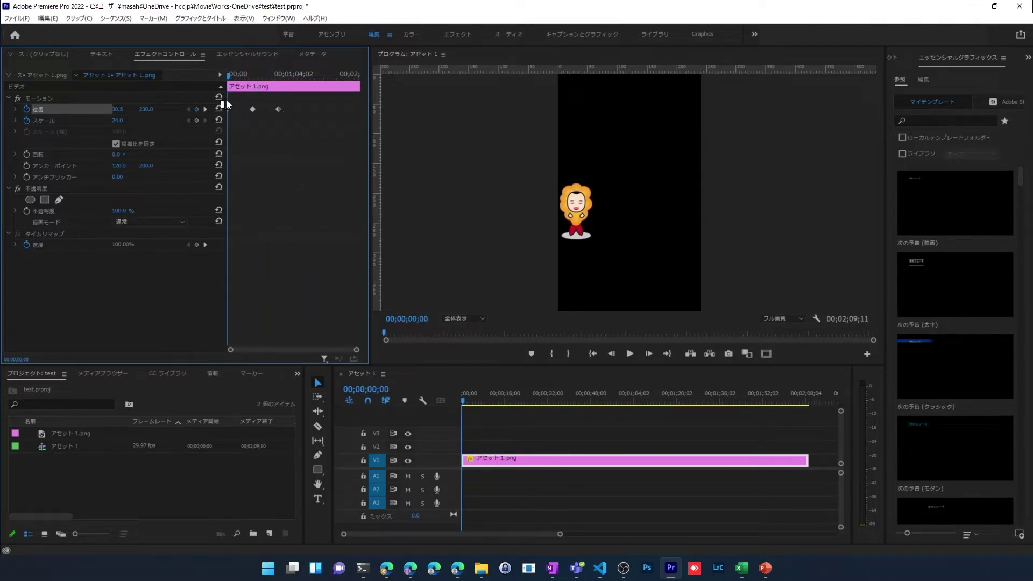
{"action": "left_click_drag", "start_coordinate": [225, 104], "coordinate": [247, 100]}
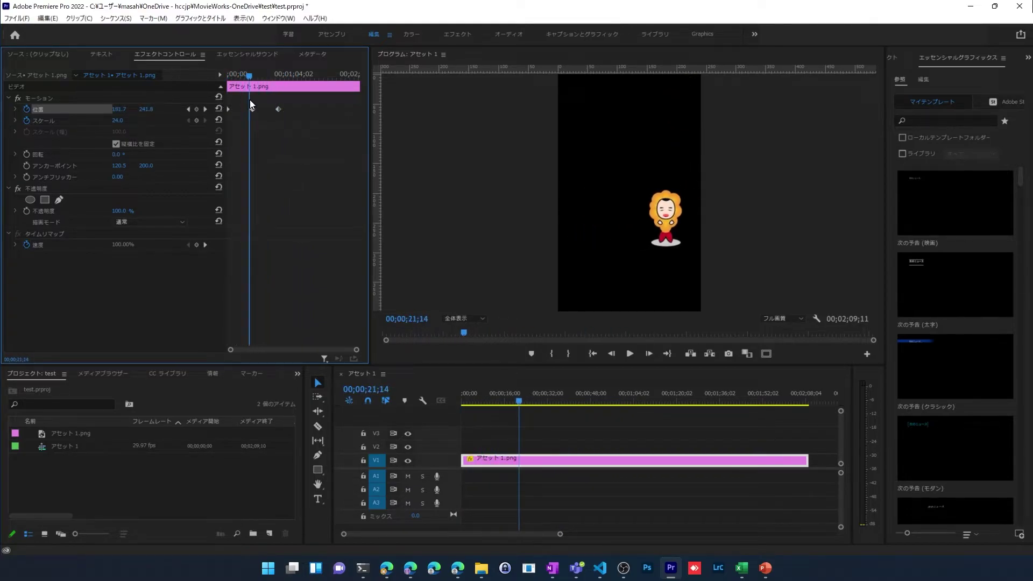
- Step through the three Position keyframes, select them all and open their keyframe options
{"action": "left_click", "coordinate": [206, 108]}
{"action": "left_click", "coordinate": [205, 108]}
{"action": "left_click", "coordinate": [189, 109]}
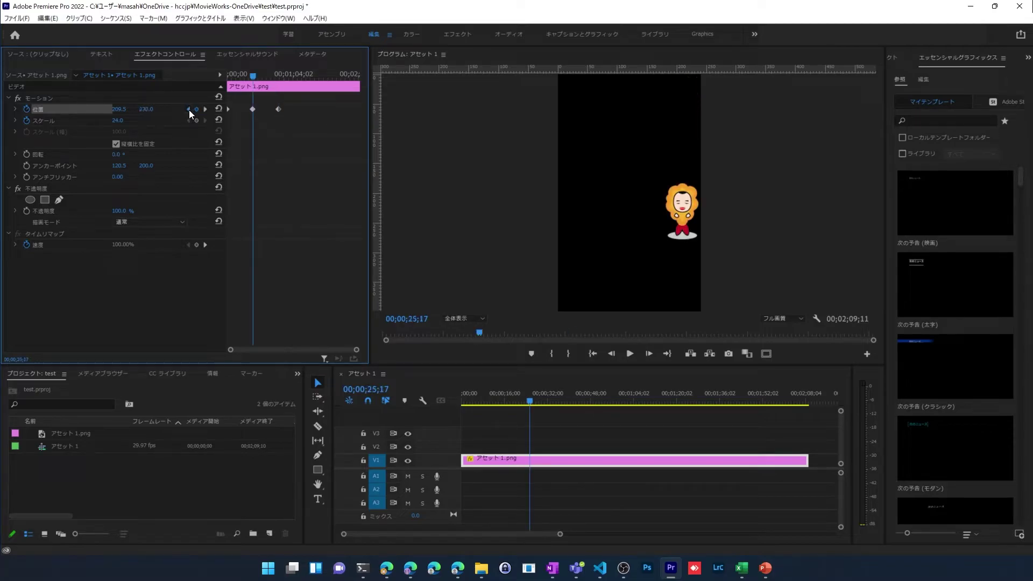
{"action": "left_click", "coordinate": [188, 109]}
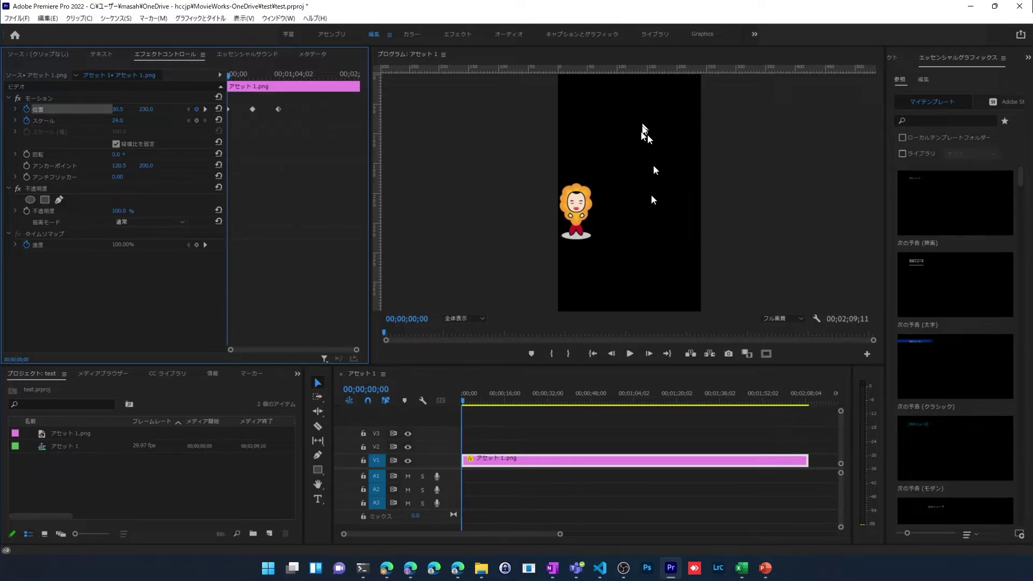
{"action": "left_click_drag", "start_coordinate": [293, 115], "coordinate": [223, 91]}
{"action": "right_click", "coordinate": [251, 113]}
- Review the selected keyframe's Spatial Interpolation options, keep Auto Bezier, and switch to PowerPoint
{"action": "mouse_move", "coordinate": [302, 211]}
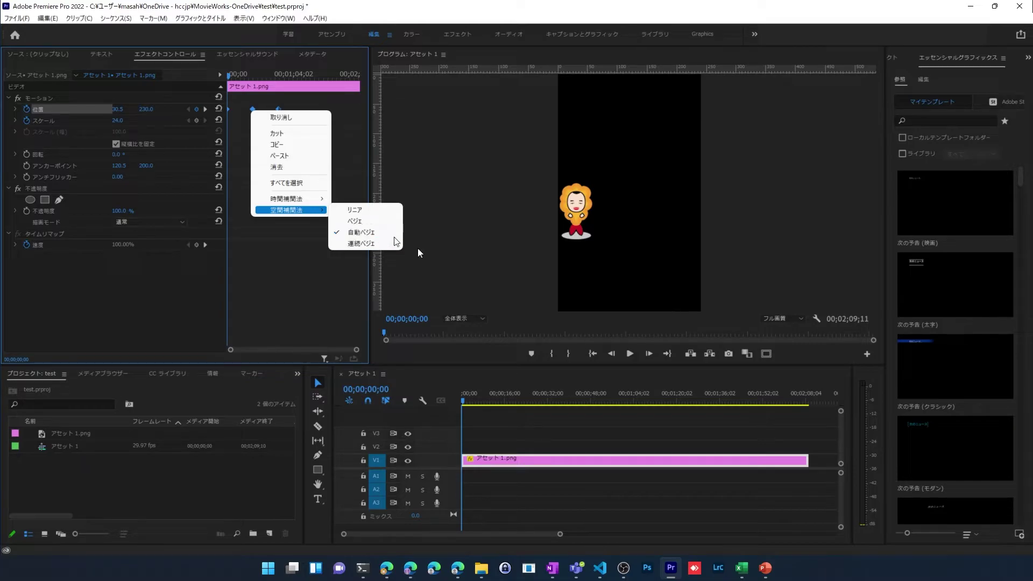
{"action": "left_click", "coordinate": [823, 565]}
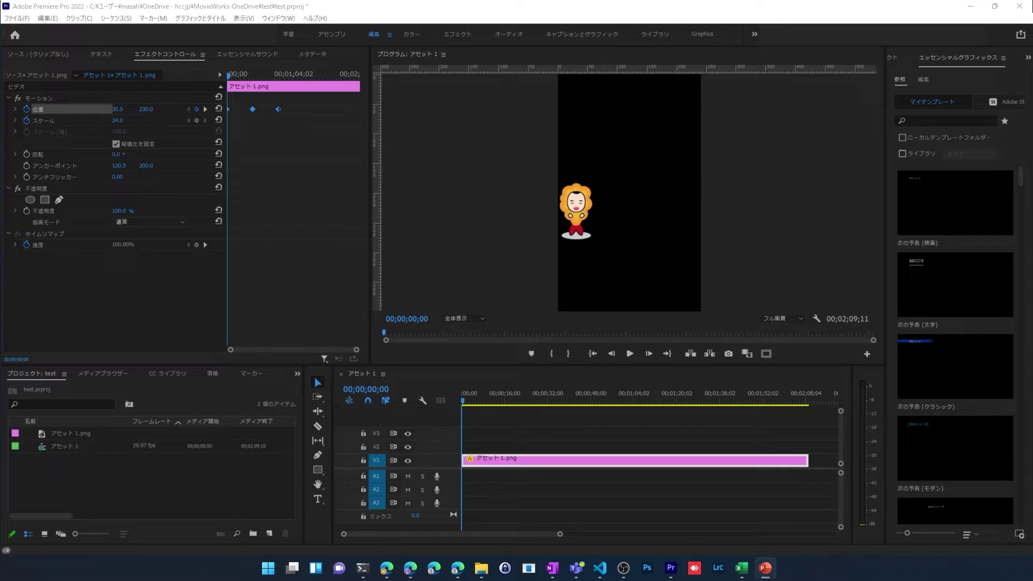
{"action": "left_click", "coordinate": [765, 567]}
- Maximize PowerPoint and delete the slide's title and subtitle placeholders
{"action": "double_click", "coordinate": [540, 21]}
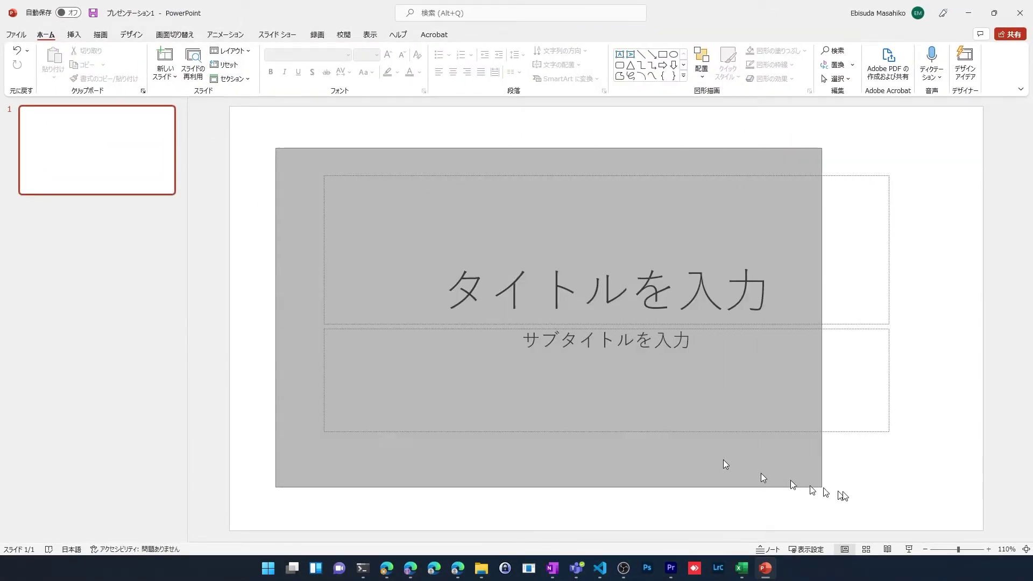
{"action": "left_click_drag", "start_coordinate": [275, 148], "coordinate": [919, 509]}
{"action": "key", "text": "Delete"}
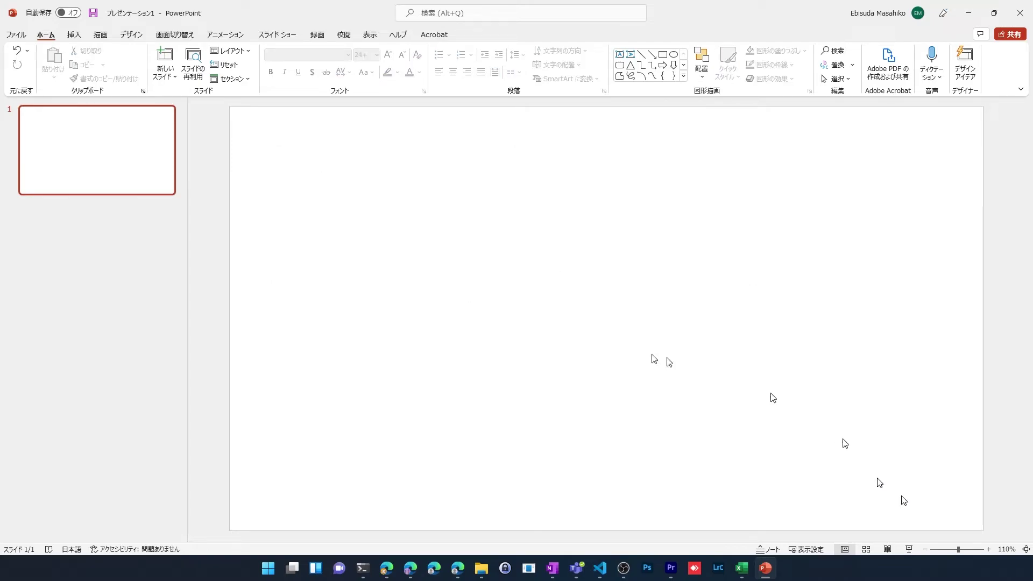
- Try drawing an arc and a curved connector from Shapes, deleting each afterwards
{"action": "left_click", "coordinate": [645, 78]}
{"action": "left_click_drag", "start_coordinate": [368, 176], "coordinate": [504, 249]}
{"action": "key", "text": "Delete"}
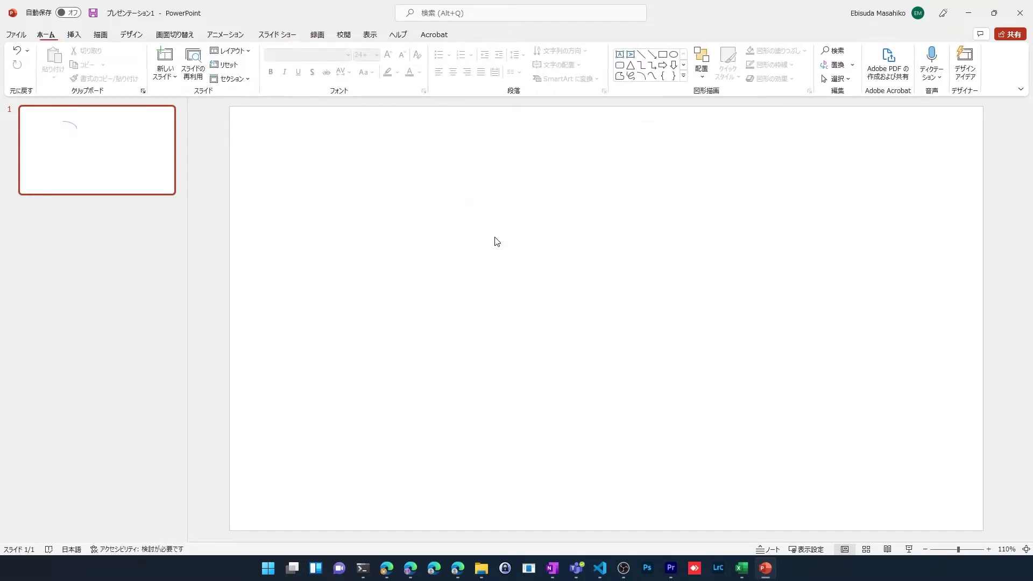
{"action": "left_click", "coordinate": [684, 78]}
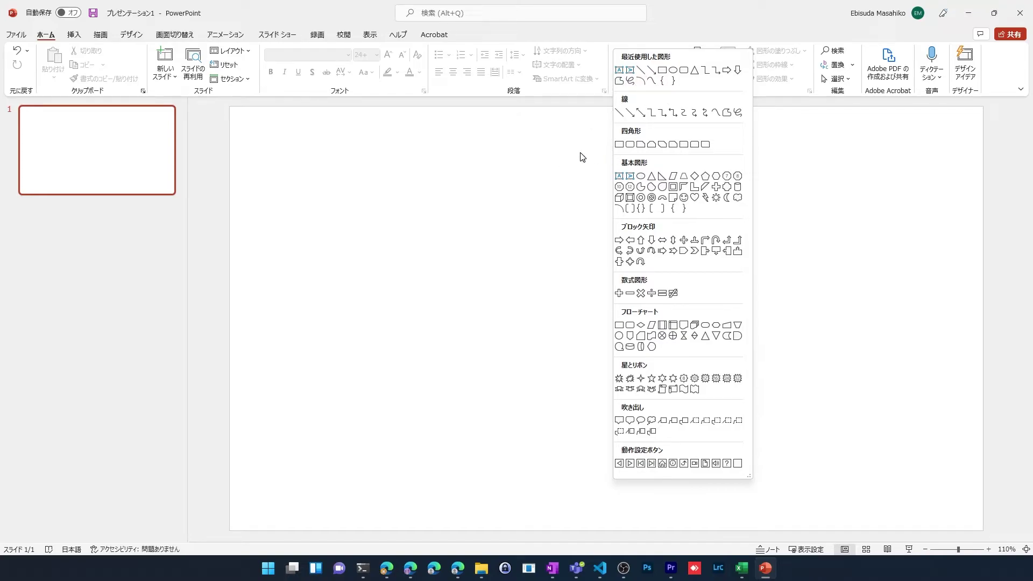
{"action": "left_click", "coordinate": [684, 114]}
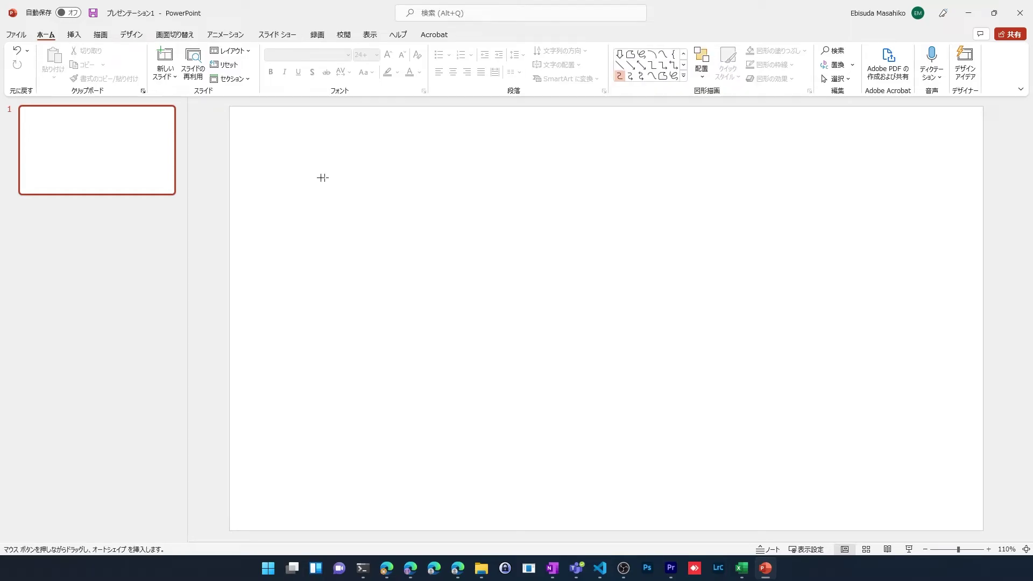
{"action": "left_click_drag", "start_coordinate": [323, 178], "coordinate": [377, 234]}
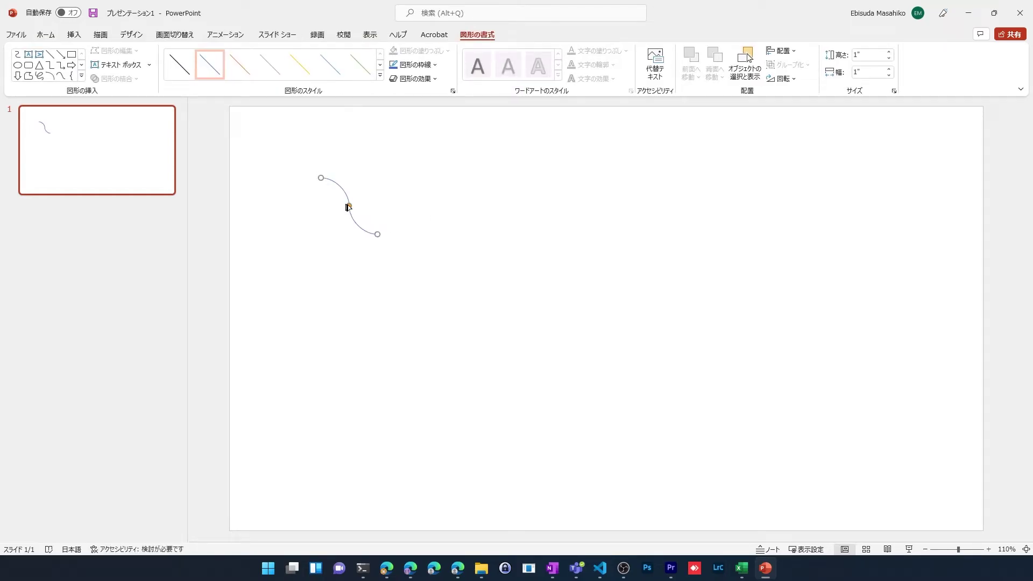
{"action": "left_click_drag", "start_coordinate": [377, 234], "coordinate": [431, 262]}
{"action": "left_click", "coordinate": [410, 256]}
{"action": "key", "text": "Delete"}
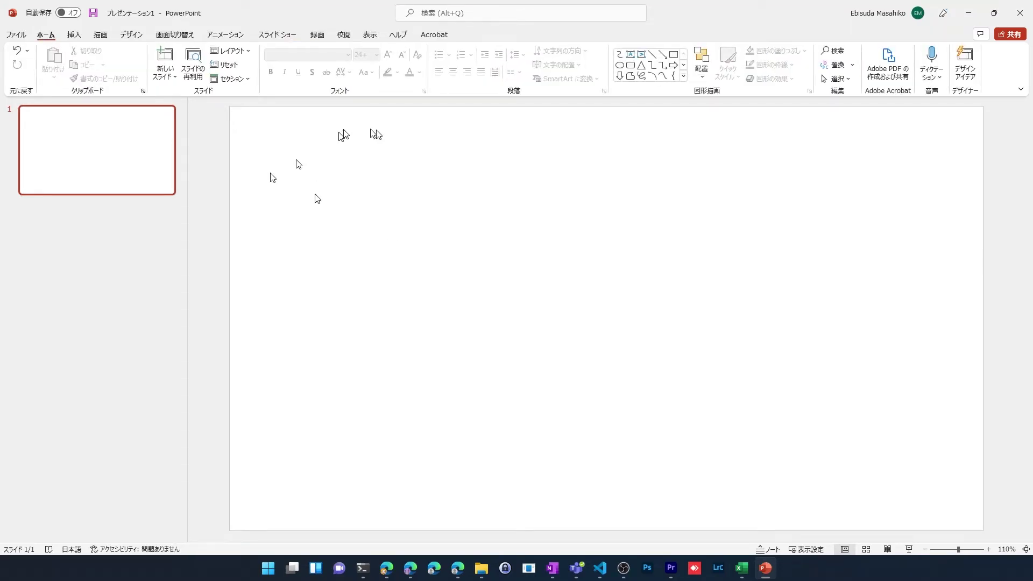
{"action": "left_click", "coordinate": [683, 76]}
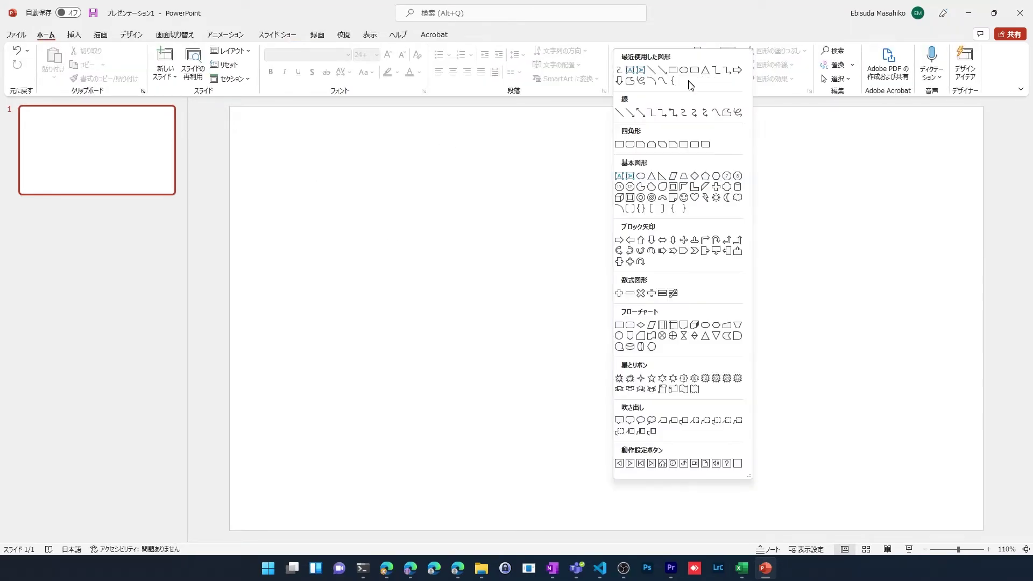
- Draw a Curved Arrow Connector, then drag its bend and start point so it runs flat and rises to the arrowhead
{"action": "left_click", "coordinate": [695, 113]}
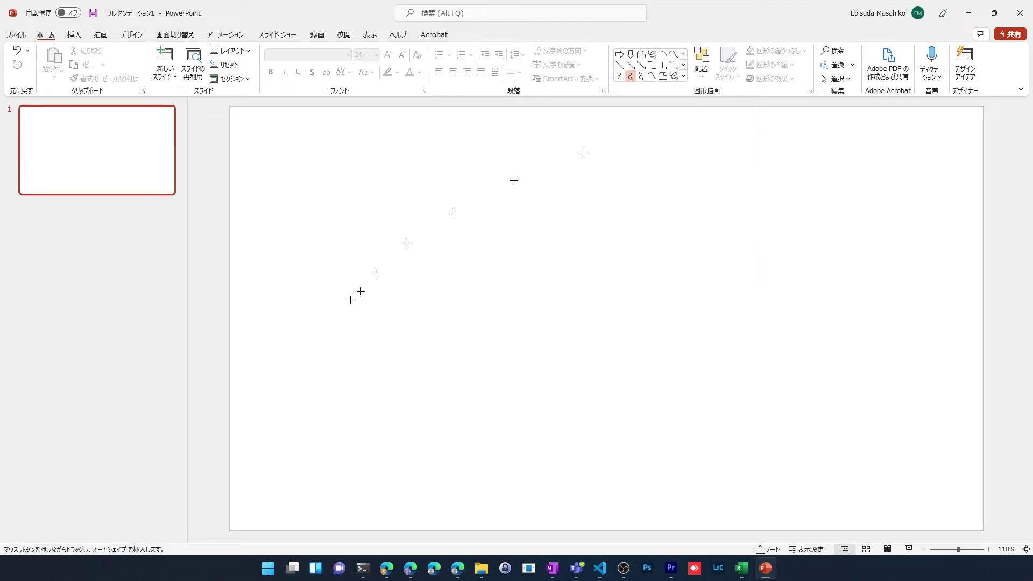
{"action": "left_click_drag", "start_coordinate": [317, 327], "coordinate": [527, 205]}
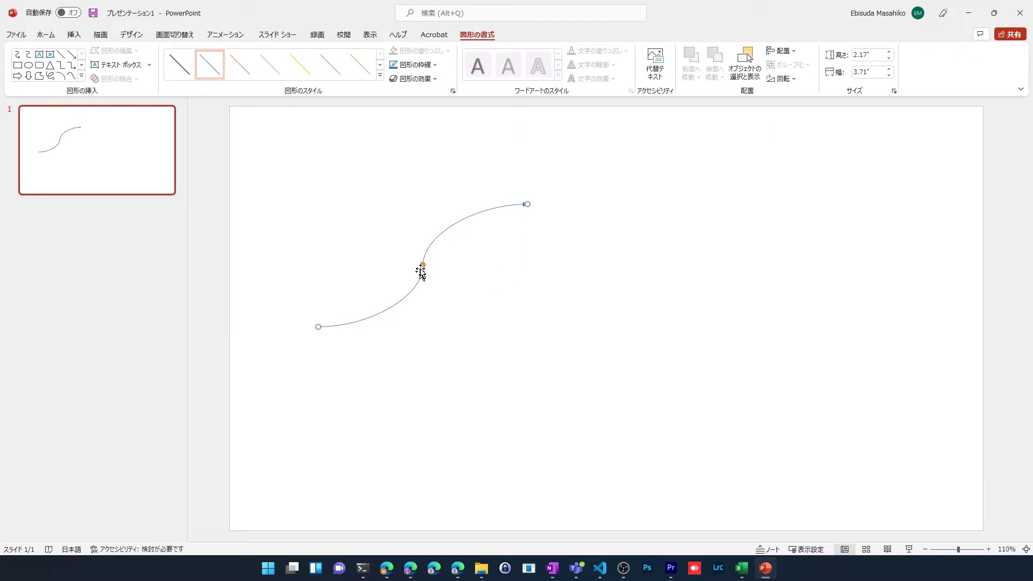
{"action": "left_click_drag", "start_coordinate": [423, 264], "coordinate": [469, 295]}
{"action": "left_click_drag", "start_coordinate": [495, 308], "coordinate": [525, 371]}
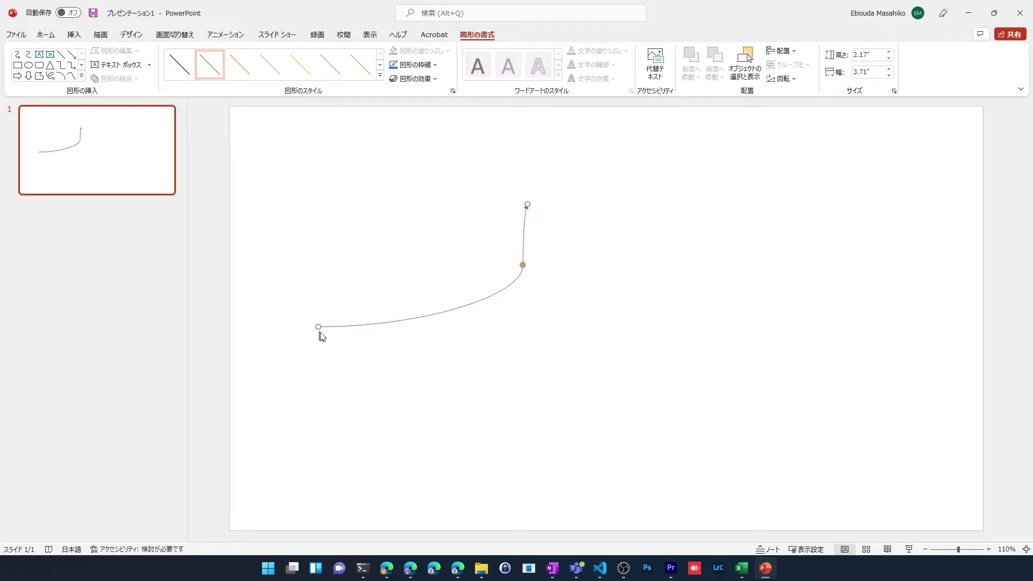
{"action": "left_click_drag", "start_coordinate": [318, 328], "coordinate": [333, 285]}
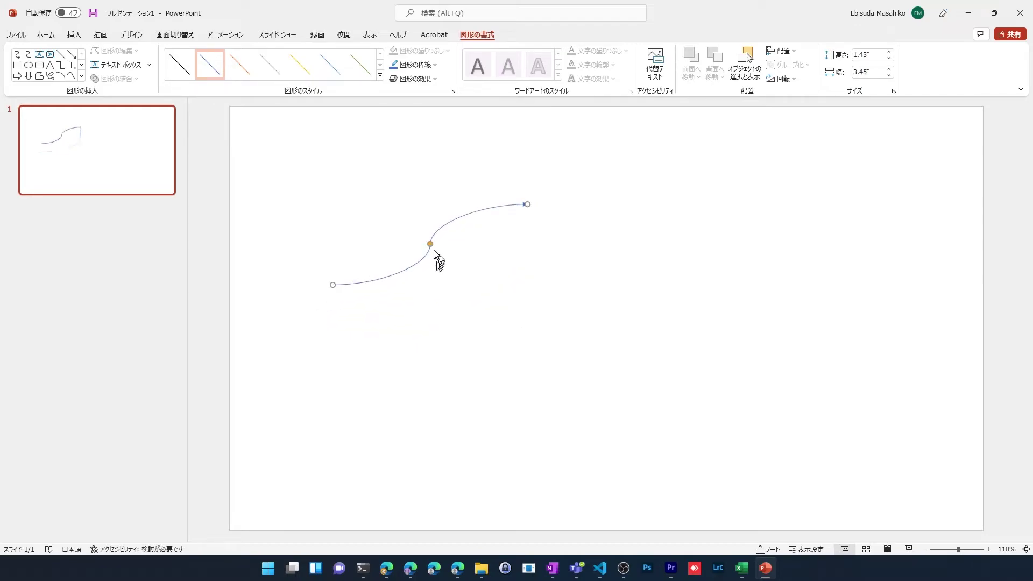
{"action": "left_click_drag", "start_coordinate": [444, 255], "coordinate": [497, 291]}
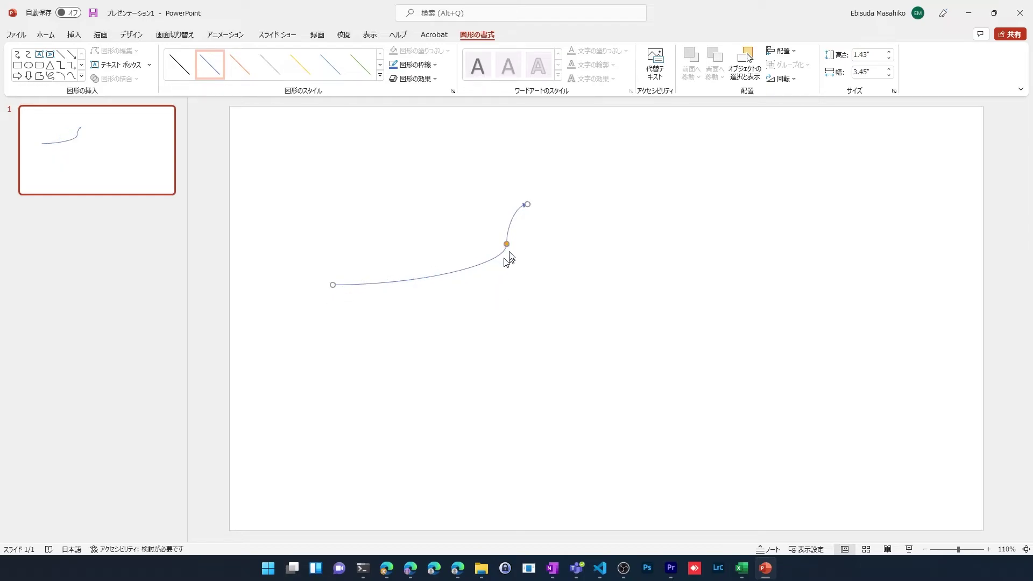
{"action": "left_click", "coordinate": [523, 297]}
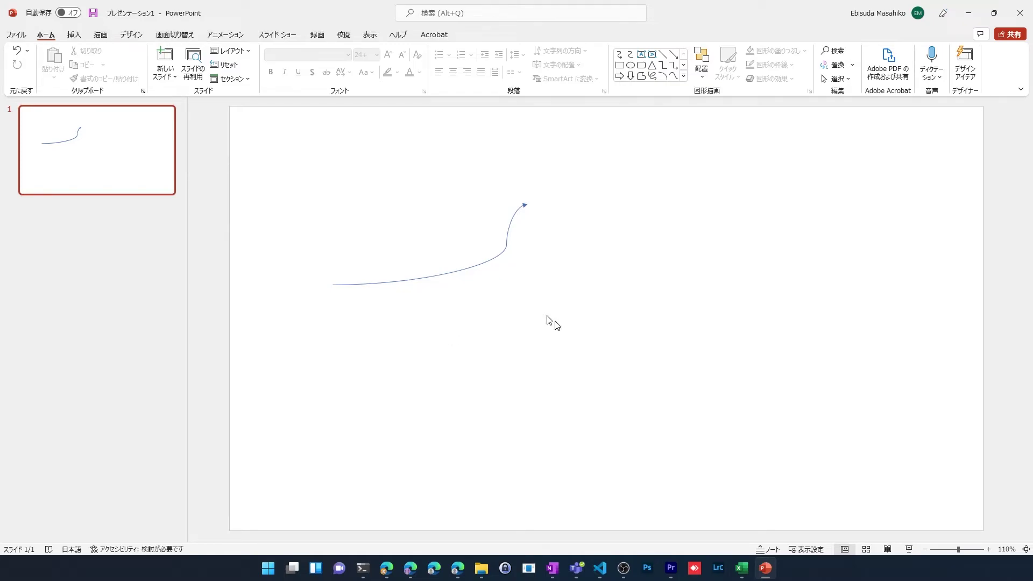
{"action": "left_click", "coordinate": [496, 257]}
- Nudge the connector's midpoint left and look through its right-click options without changing anything
{"action": "left_click_drag", "start_coordinate": [508, 246], "coordinate": [483, 246]}
{"action": "right_click", "coordinate": [471, 259]}
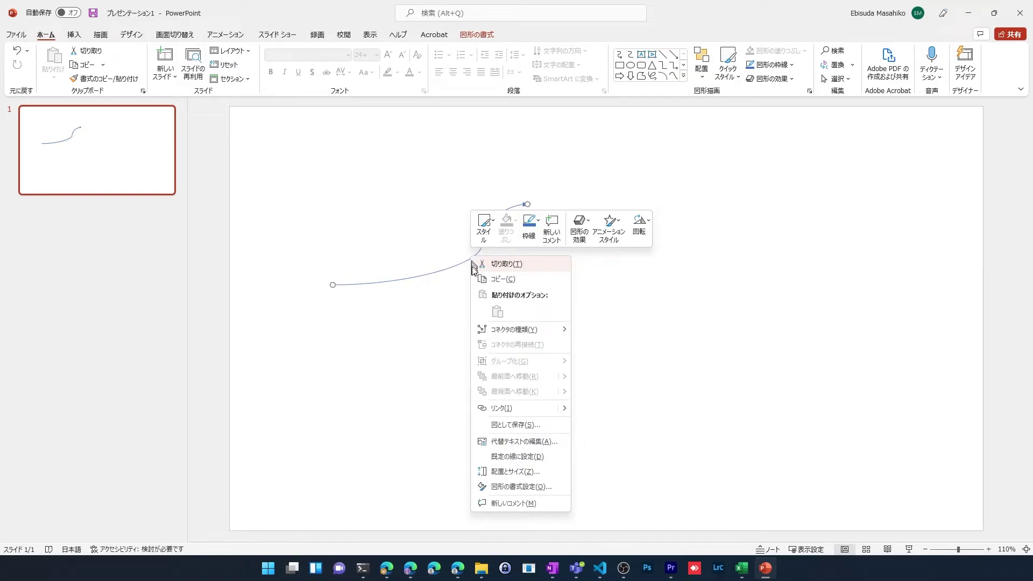
{"action": "mouse_move", "coordinate": [525, 334]}
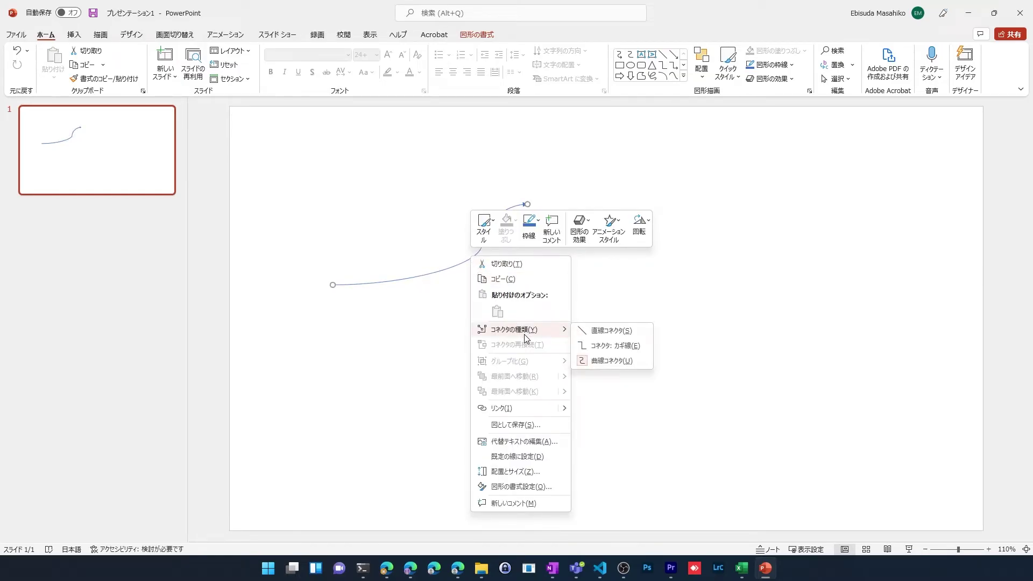
{"action": "left_click", "coordinate": [424, 277]}
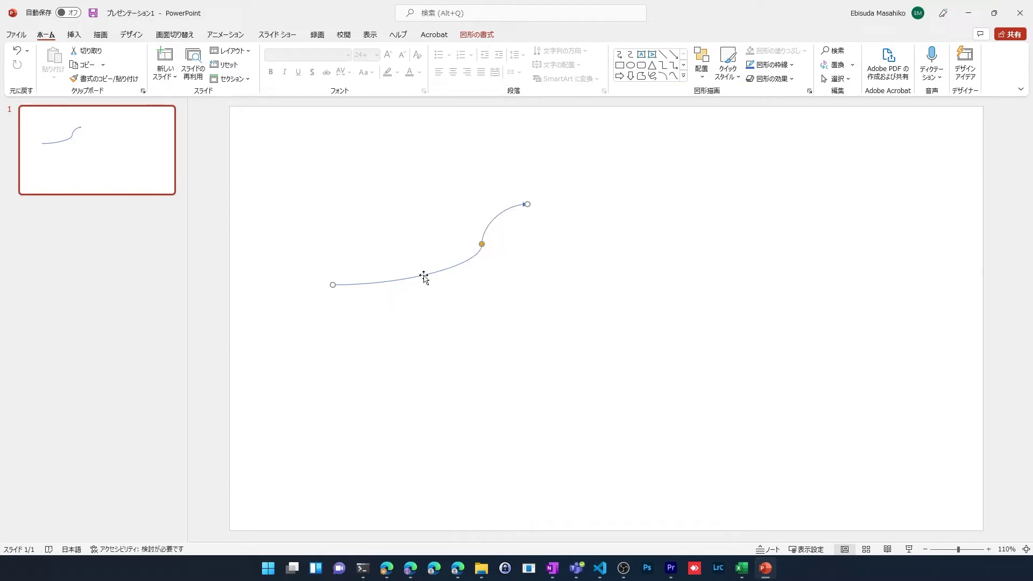
{"action": "right_click", "coordinate": [424, 275]}
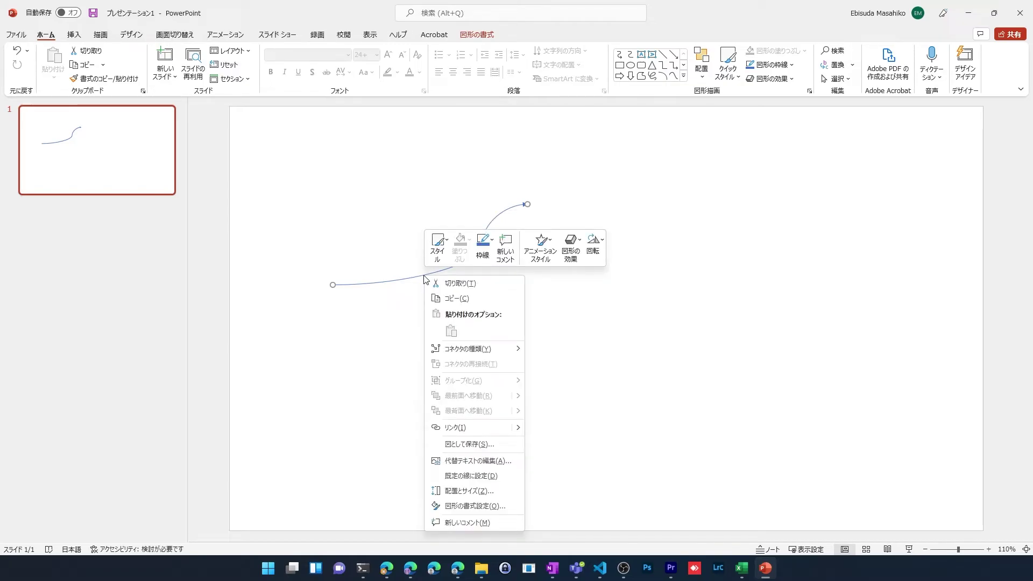
{"action": "mouse_move", "coordinate": [485, 355]}
{"action": "key", "text": "Escape"}
- Delete the curved connector and close the presentation without saving (保存しない)
{"action": "left_click_drag", "start_coordinate": [290, 163], "coordinate": [557, 288]}
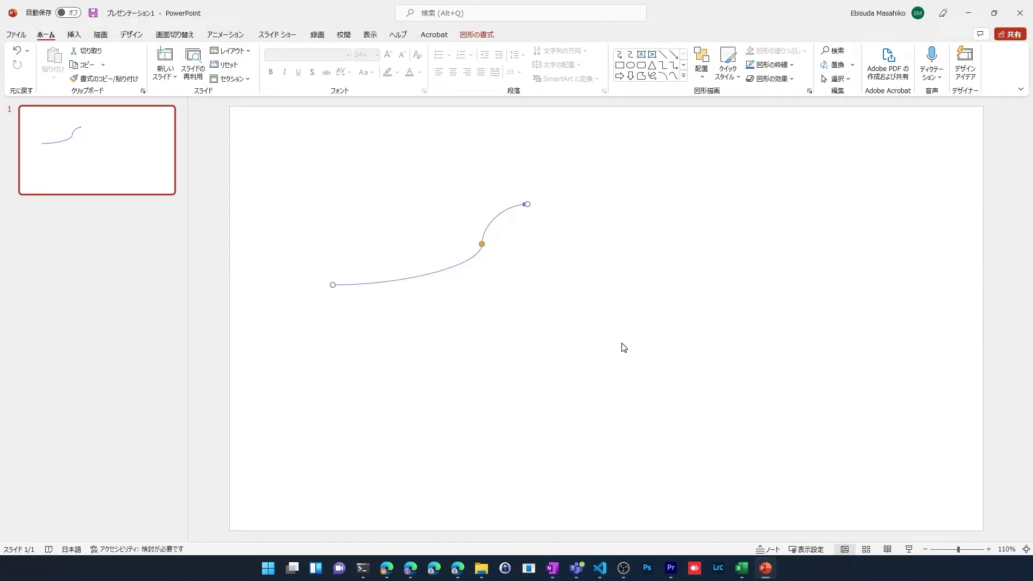
{"action": "key", "text": "Delete"}
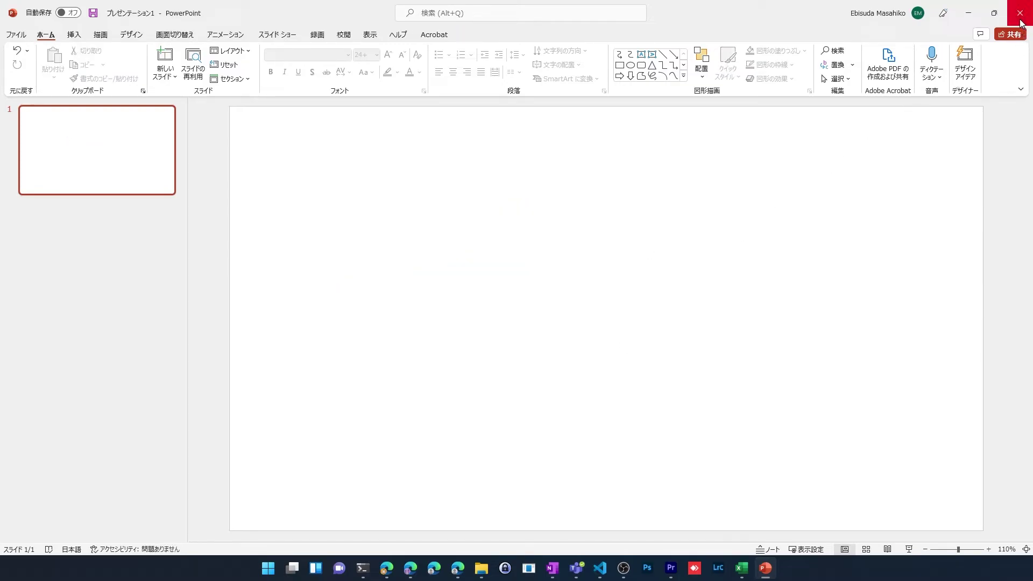
{"action": "left_click", "coordinate": [1020, 23]}
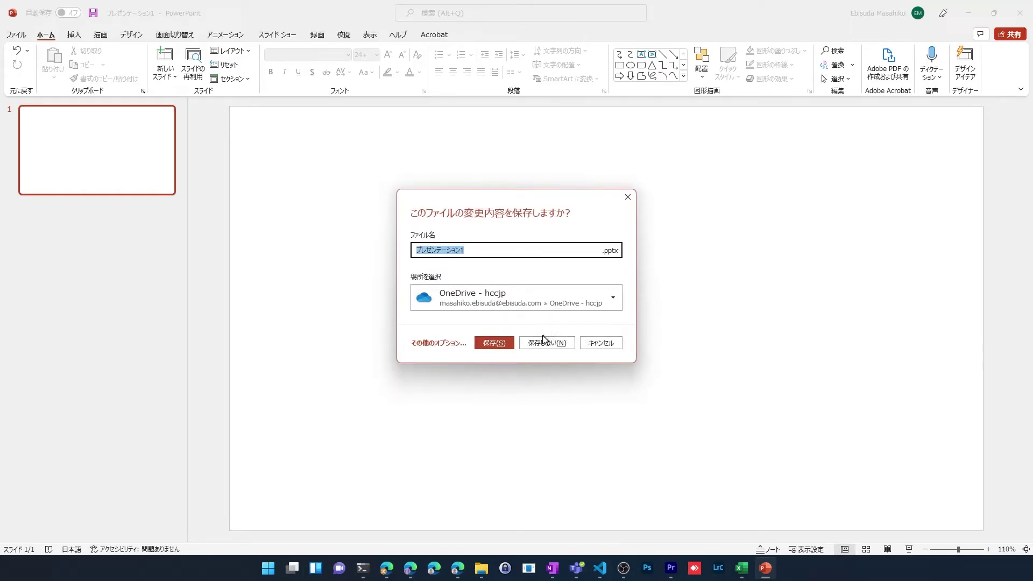
{"action": "left_click", "coordinate": [544, 343]}
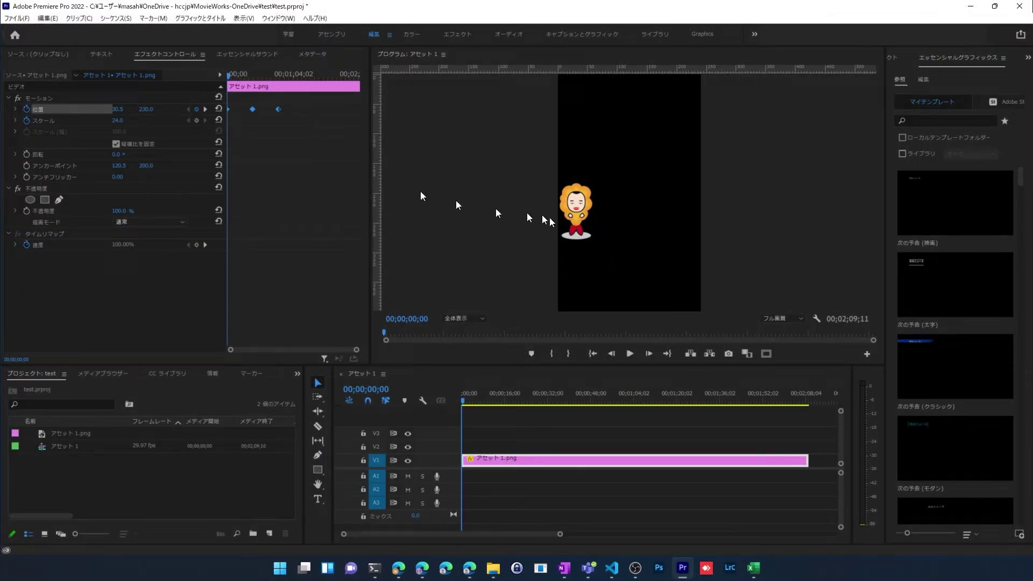
- Set both Position keyframes' spatial interpolation to リニア (Linear) and scrub to preview the straight path
{"action": "mouse_move", "coordinate": [234, 75]}
{"action": "left_mouse_down"}
{"action": "mouse_move", "coordinate": [285, 76]}
{"action": "mouse_move", "coordinate": [237, 80]}
{"action": "left_mouse_up"}
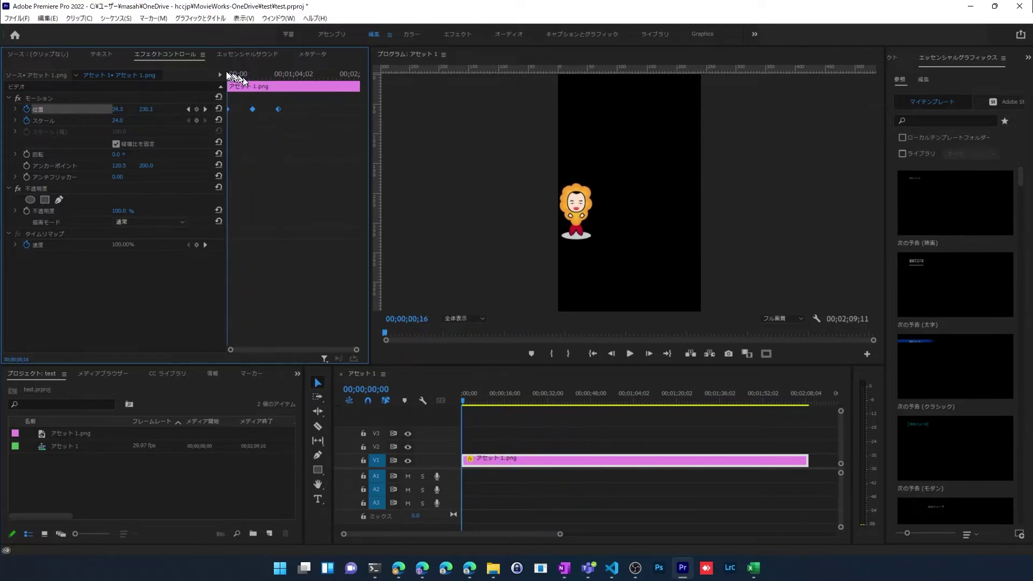
{"action": "left_click", "coordinate": [289, 155]}
{"action": "left_click_drag", "start_coordinate": [308, 130], "coordinate": [233, 86]}
{"action": "right_click", "coordinate": [253, 110]}
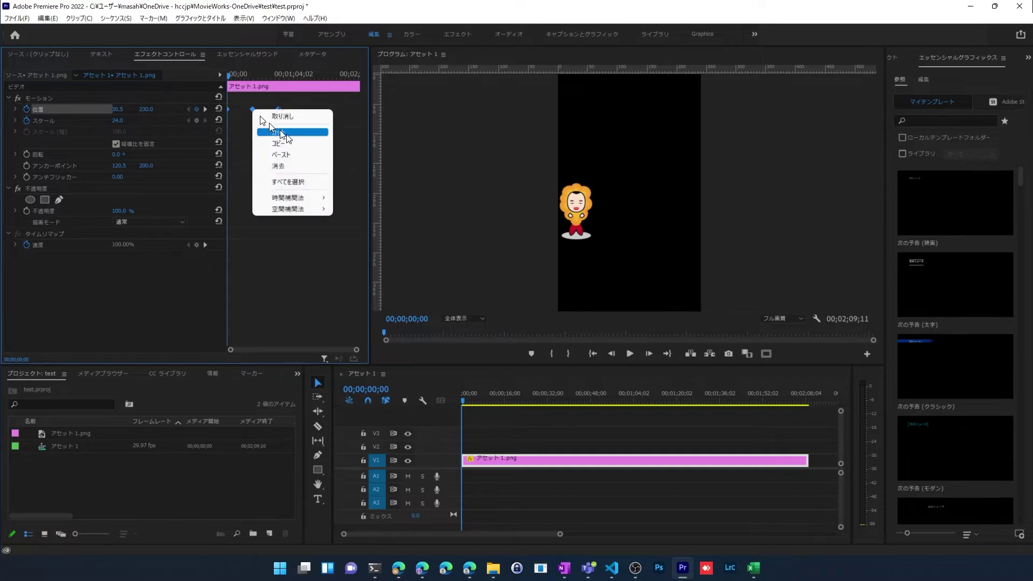
{"action": "mouse_move", "coordinate": [297, 212]}
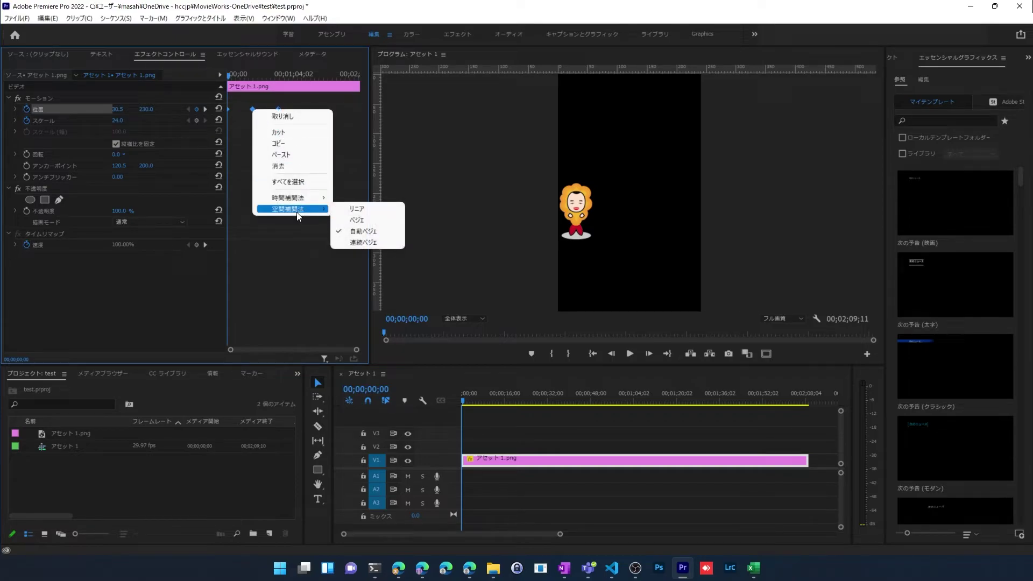
{"action": "left_click", "coordinate": [360, 213]}
{"action": "mouse_move", "coordinate": [231, 77]}
{"action": "left_mouse_down"}
{"action": "mouse_move", "coordinate": [262, 78]}
{"action": "mouse_move", "coordinate": [238, 83]}
{"action": "mouse_move", "coordinate": [280, 95]}
{"action": "mouse_move", "coordinate": [235, 88]}
{"action": "mouse_move", "coordinate": [278, 97]}
{"action": "left_mouse_up"}
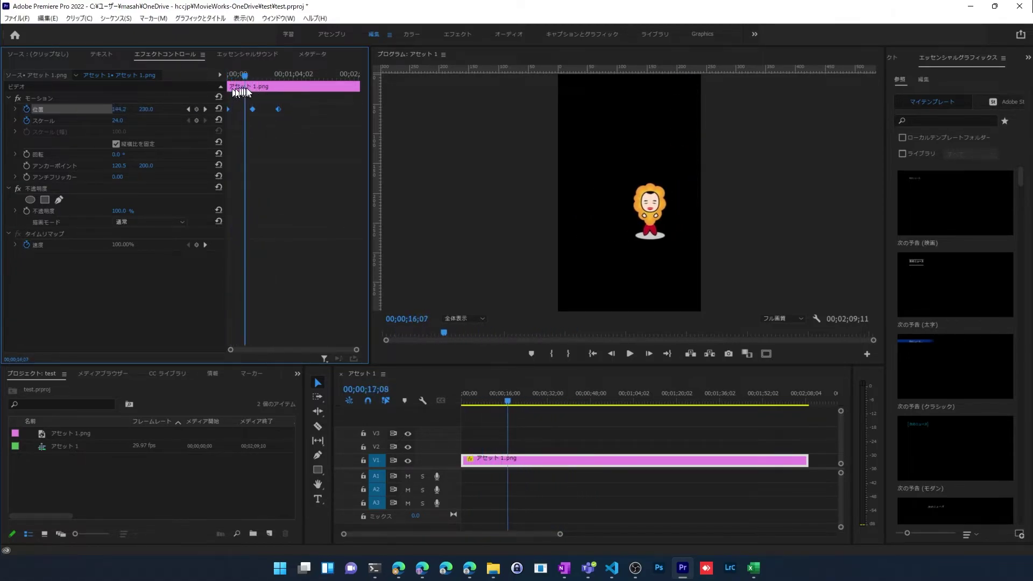
- Change the keyframe's spatial interpolation to ベジェ (Bezier) and scrub back to preview the curve
{"action": "right_click", "coordinate": [277, 111]}
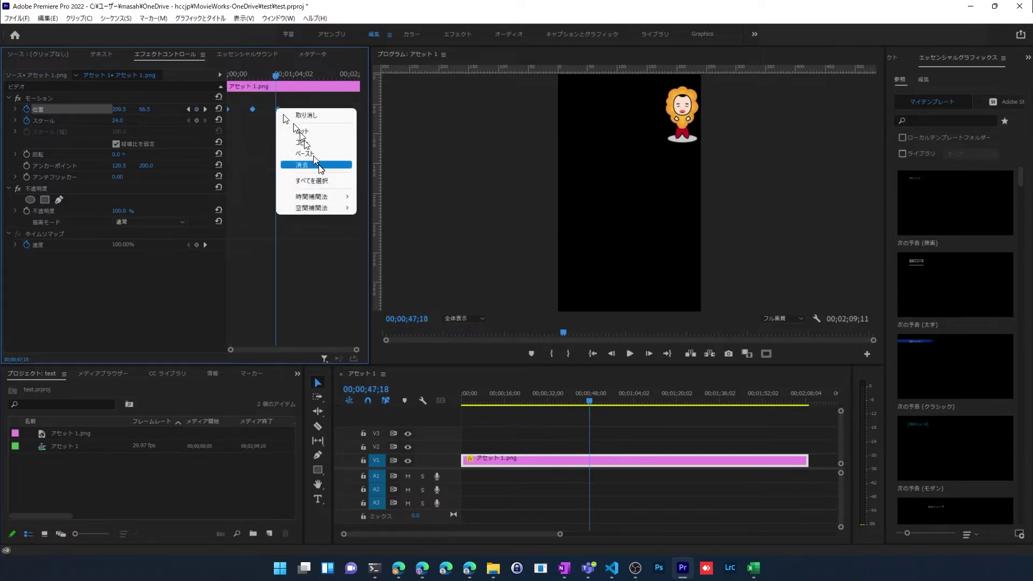
{"action": "mouse_move", "coordinate": [319, 212]}
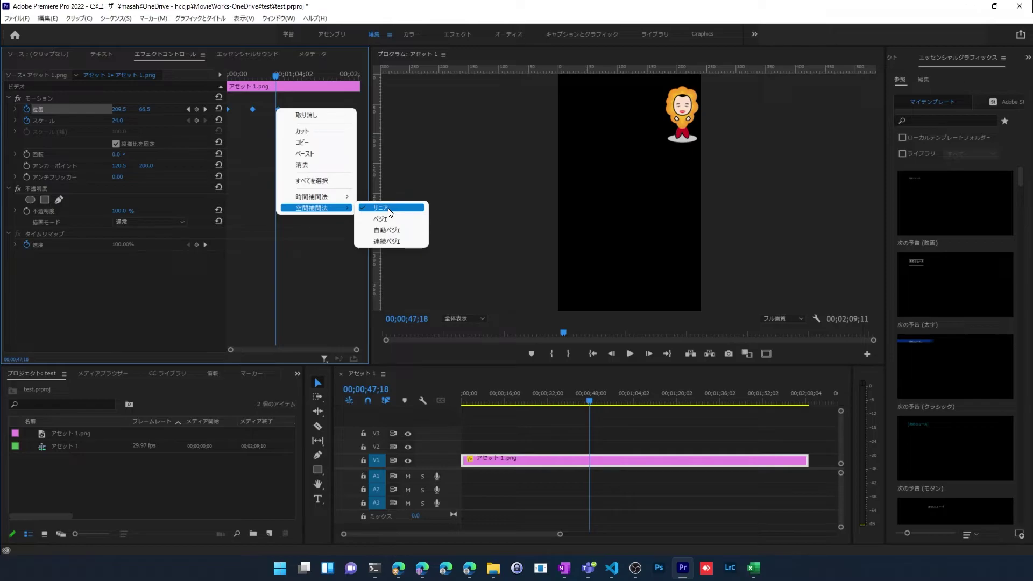
{"action": "left_click", "coordinate": [398, 230]}
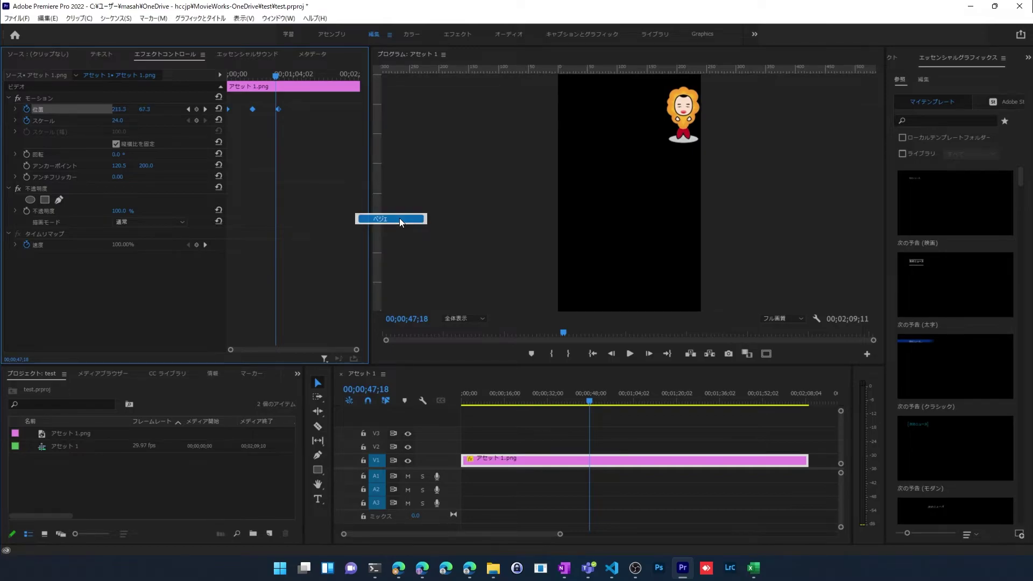
{"action": "mouse_move", "coordinate": [277, 86]}
{"action": "left_mouse_down"}
{"action": "mouse_move", "coordinate": [225, 75]}
{"action": "mouse_move", "coordinate": [295, 75]}
{"action": "left_mouse_up"}
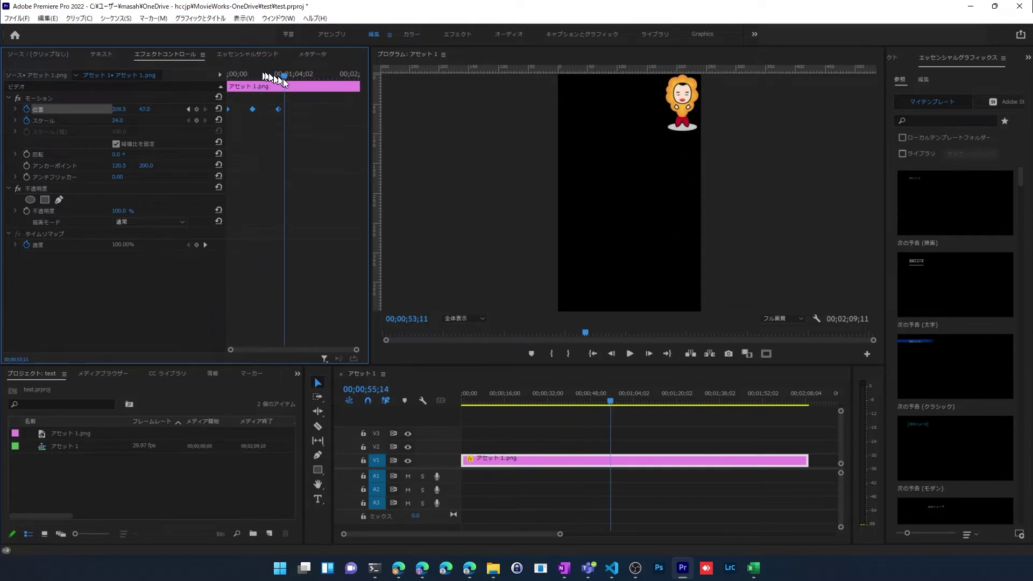
- Set the keyframe's temporal interpolation to 自動ベジェ (Auto Bezier) and preview the new timing
{"action": "right_click", "coordinate": [278, 111]}
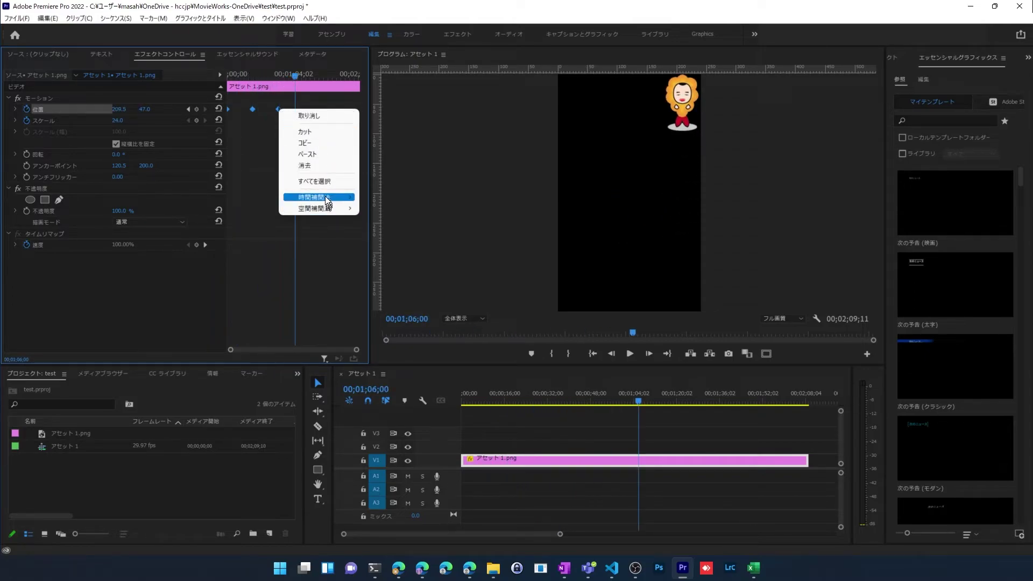
{"action": "mouse_move", "coordinate": [347, 200]}
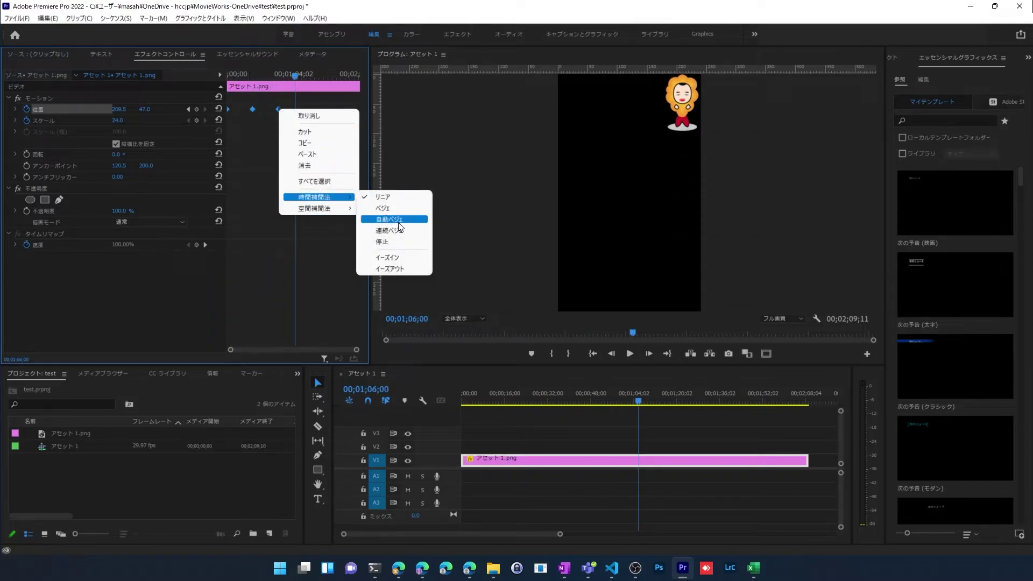
{"action": "left_click", "coordinate": [399, 221]}
{"action": "mouse_move", "coordinate": [296, 80]}
{"action": "left_mouse_down"}
{"action": "mouse_move", "coordinate": [228, 86]}
{"action": "mouse_move", "coordinate": [269, 92]}
{"action": "mouse_move", "coordinate": [240, 91]}
{"action": "left_mouse_up"}
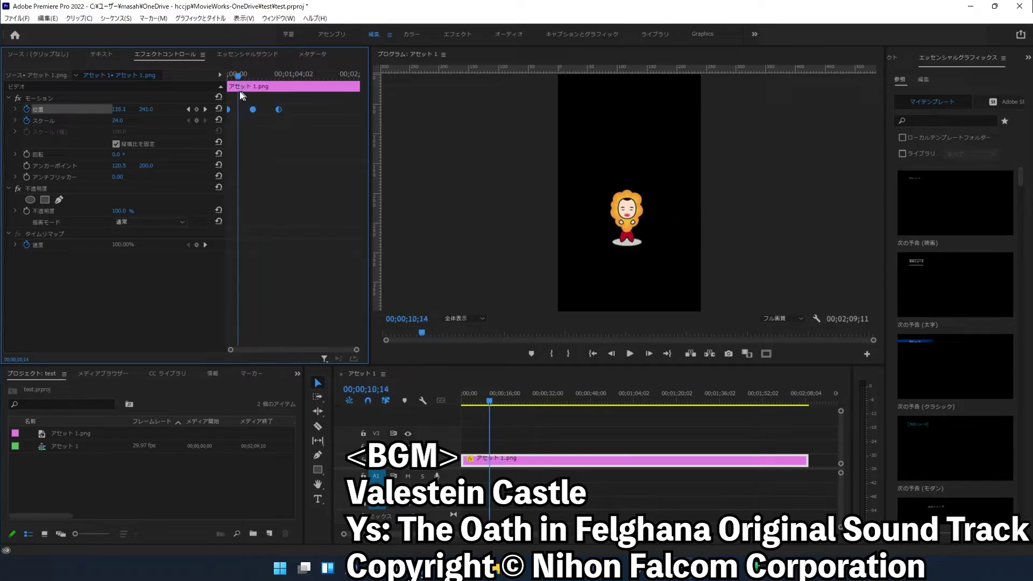
- Set the keyframe's temporal interpolation to 連続ベジェ (Continuous Bezier) and preview the motion
{"action": "right_click", "coordinate": [279, 110]}
{"action": "mouse_move", "coordinate": [328, 199]}
{"action": "left_click", "coordinate": [398, 232]}
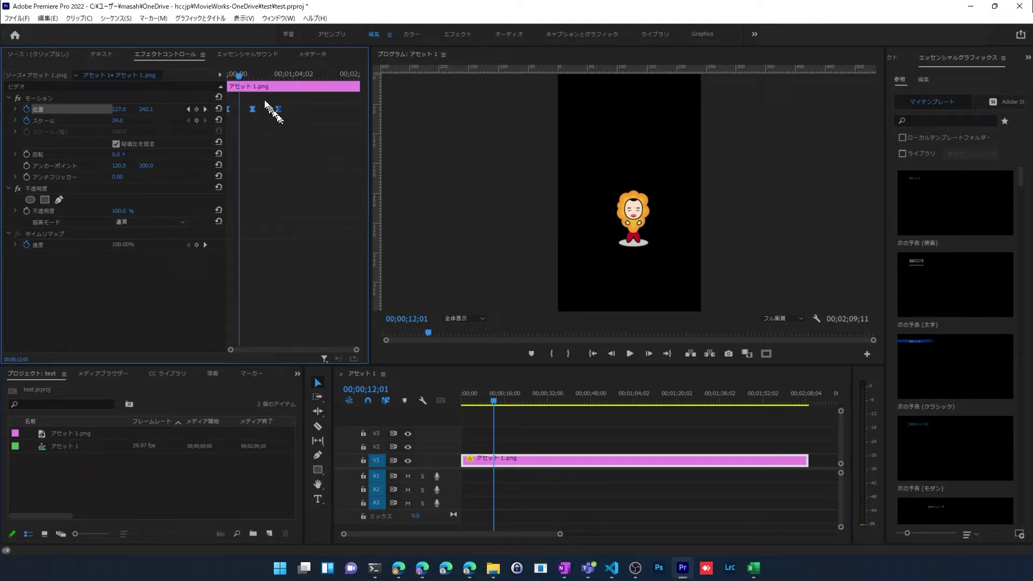
{"action": "left_click_drag", "start_coordinate": [240, 83], "coordinate": [221, 85]}
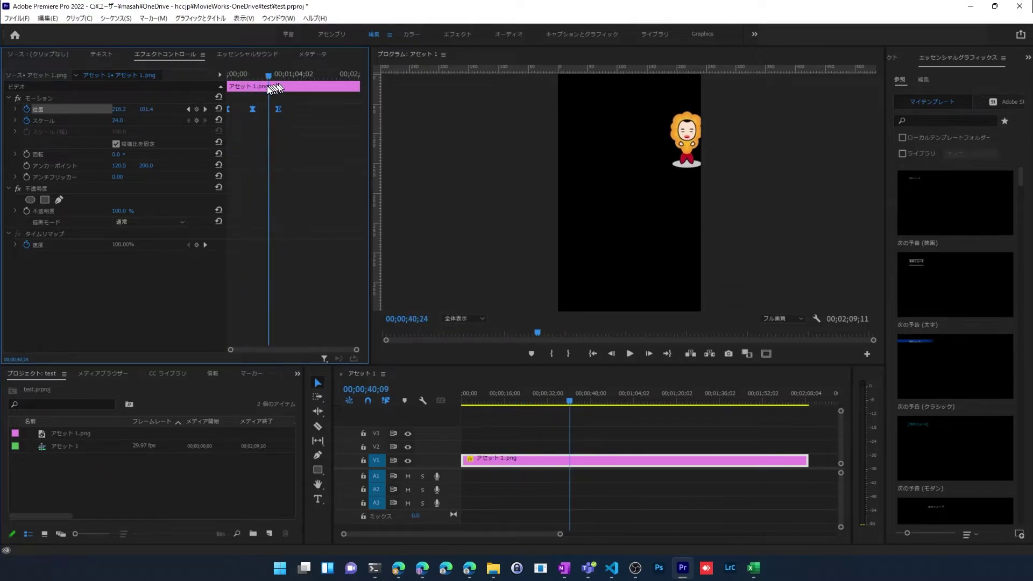
{"action": "left_click_drag", "start_coordinate": [230, 85], "coordinate": [281, 99]}
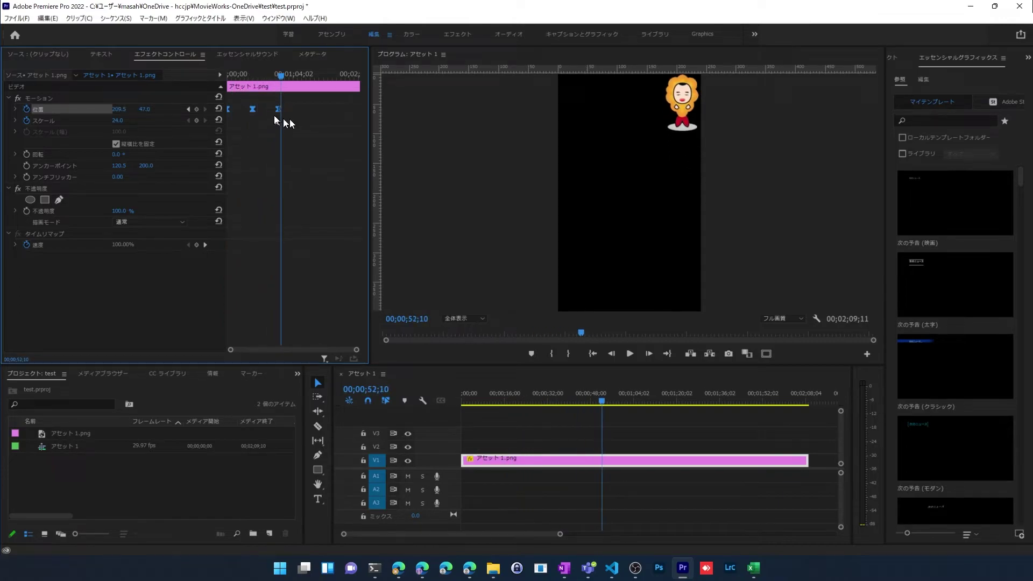
- Apply イーズイン (Ease In) to the last Position keyframe and scrub back to preview
{"action": "right_click", "coordinate": [280, 112]}
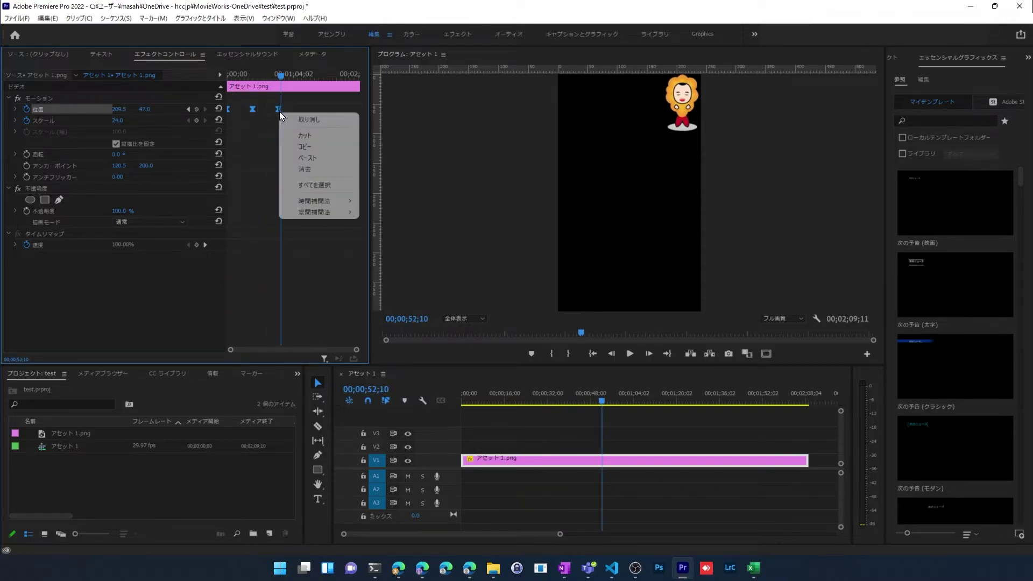
{"action": "mouse_move", "coordinate": [330, 214]}
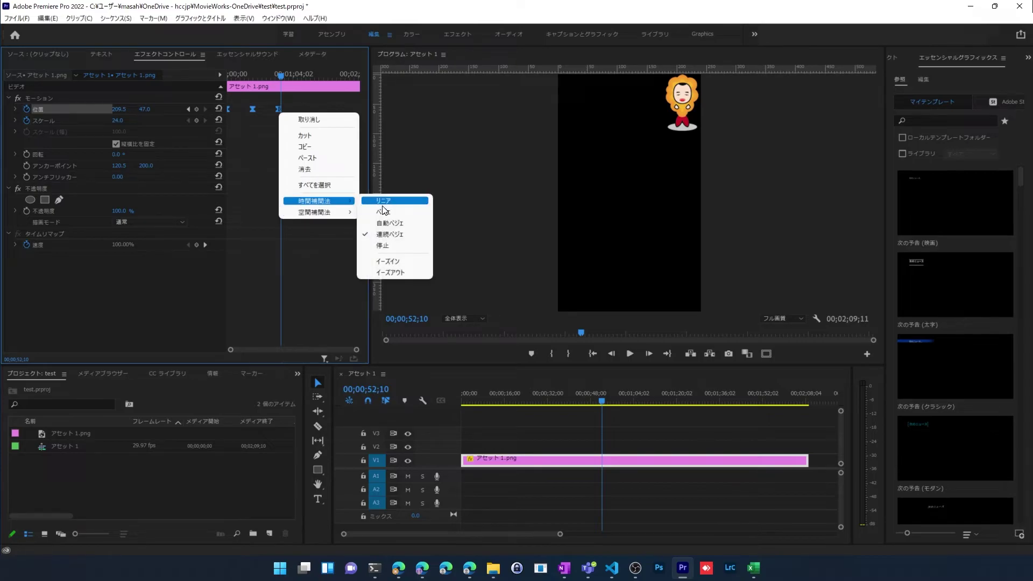
{"action": "left_click", "coordinate": [396, 263]}
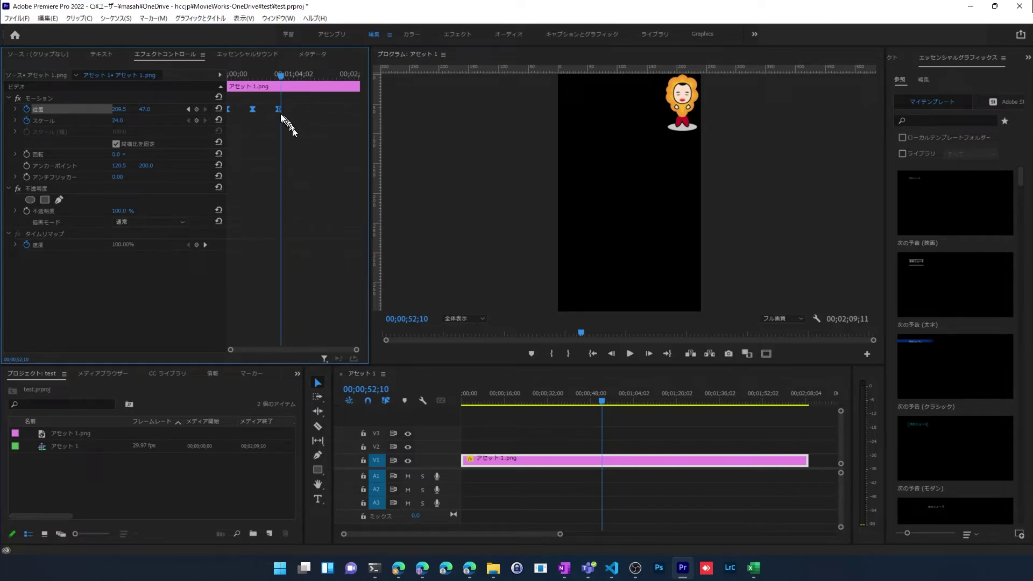
{"action": "mouse_move", "coordinate": [282, 75]}
{"action": "left_mouse_down"}
{"action": "mouse_move", "coordinate": [250, 77]}
{"action": "mouse_move", "coordinate": [277, 86]}
{"action": "mouse_move", "coordinate": [228, 89]}
{"action": "mouse_move", "coordinate": [265, 90]}
{"action": "mouse_move", "coordinate": [222, 95]}
{"action": "left_mouse_up"}
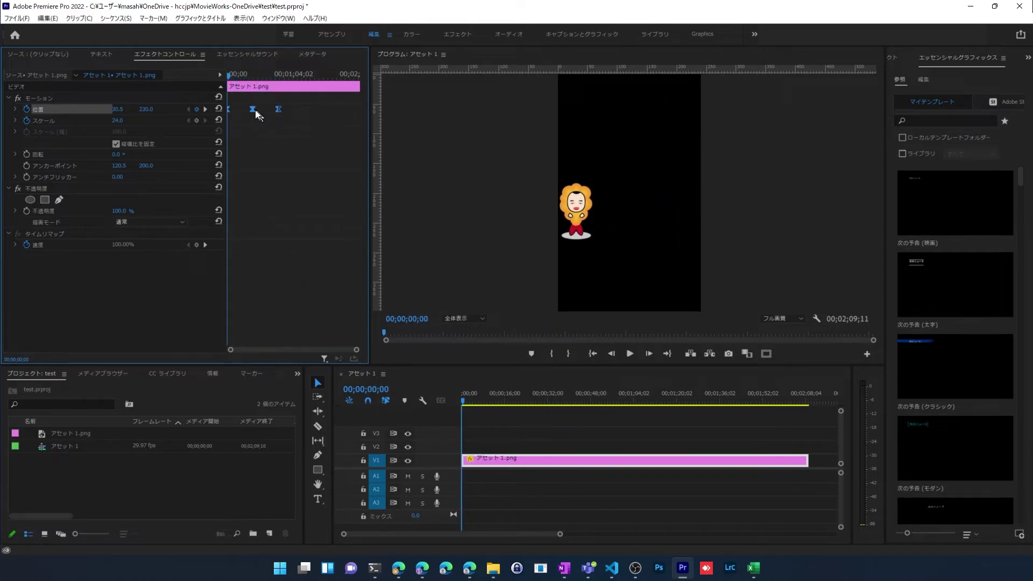
- Return the Position keyframe's 空間補間法 to 自動ベジェ (Auto Bezier)
{"action": "right_click", "coordinate": [256, 109]}
{"action": "mouse_move", "coordinate": [292, 201]}
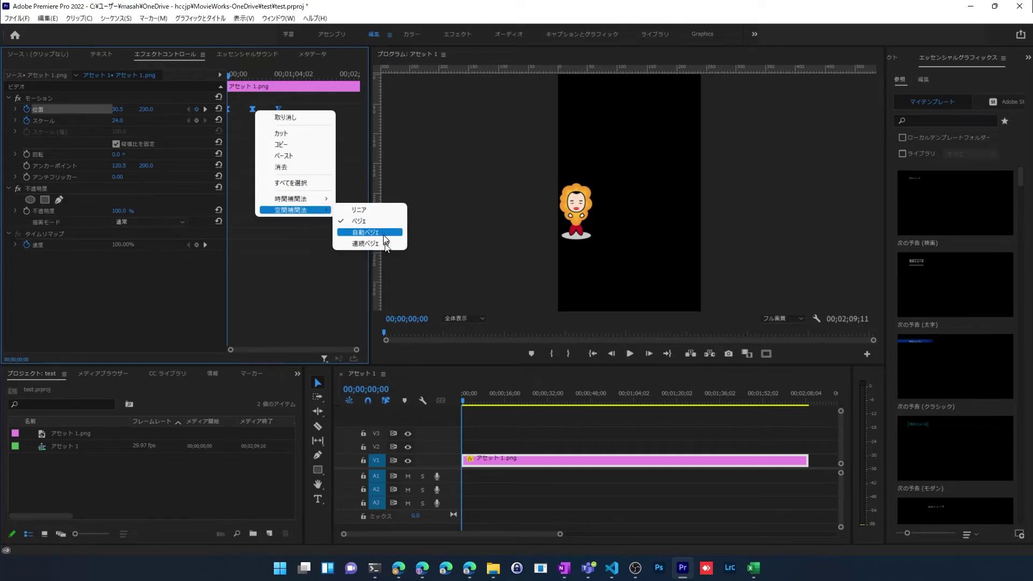
{"action": "left_click", "coordinate": [344, 125]}
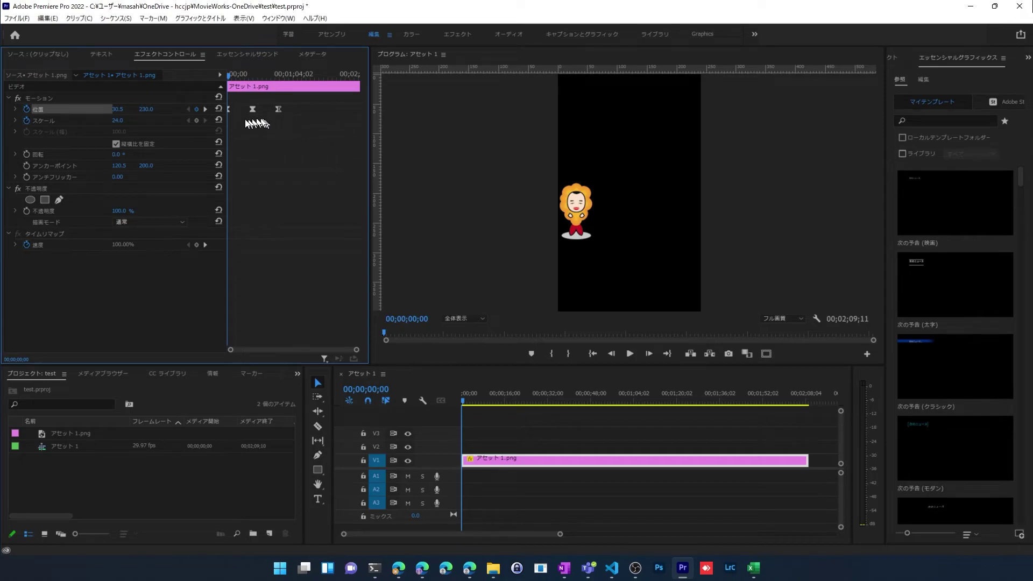